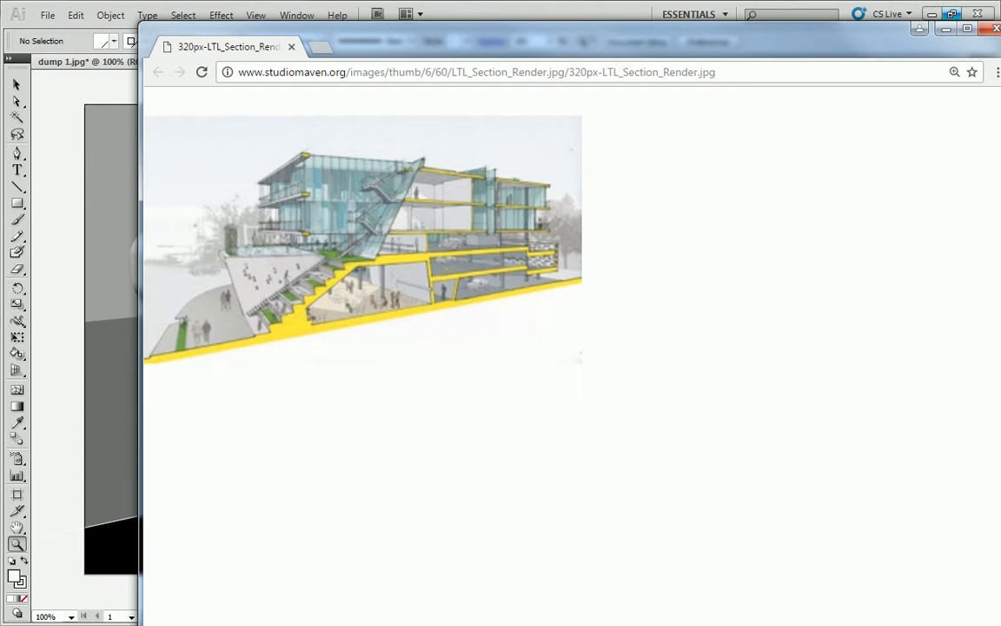
Drag the Chrome window with the section render example to the right to uncover Illustrator
{"action": "left_click_drag", "start_coordinate": [724, 40], "coordinate": [1000, 57]}
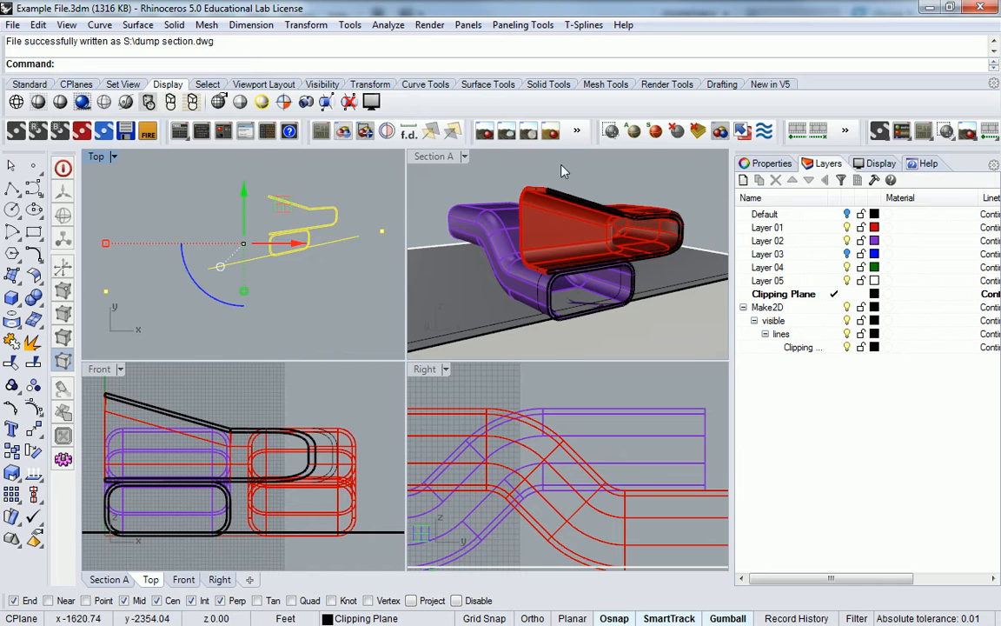
In Section A, undo the clipping plane move, Make2D drawing, last line and section step
{"action": "left_click", "coordinate": [597, 170]}
{"action": "key", "text": "ctrl+z"}
{"action": "key", "text": "ctrl+z"}
{"action": "key", "text": "ctrl+z"}
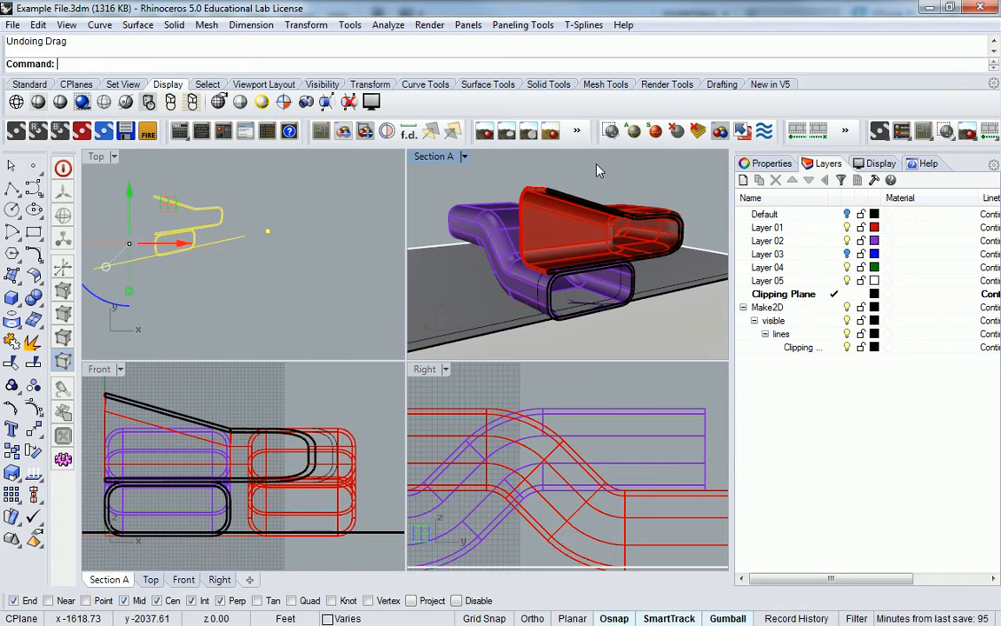
{"action": "key", "text": "ctrl+z"}
{"action": "key", "text": "ctrl+z"}
{"action": "key", "text": "ctrl+z"}
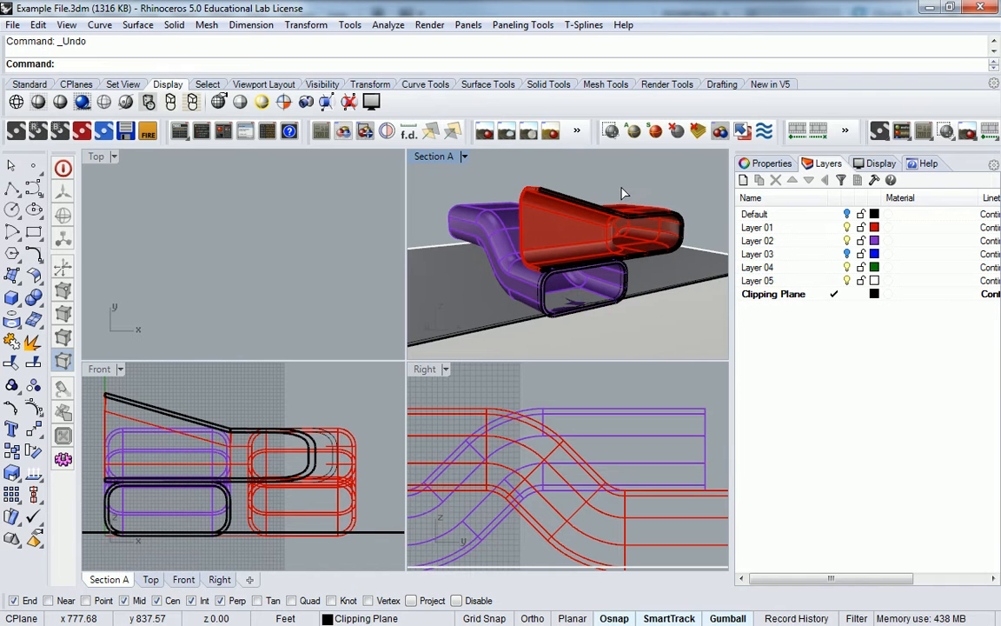
{"action": "key", "text": "ctrl+z"}
{"action": "key", "text": "ctrl+z"}
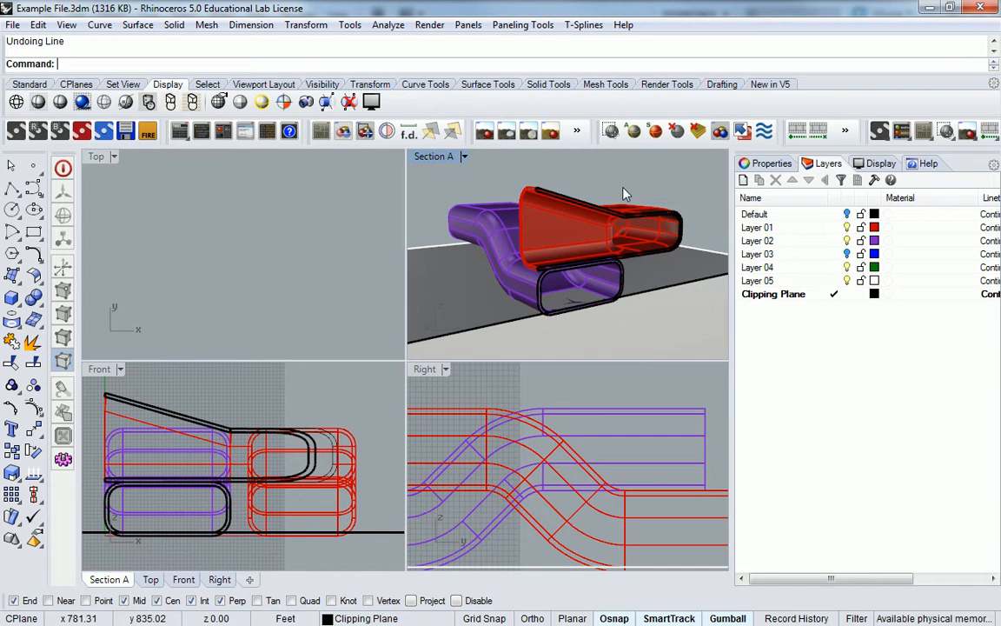
{"action": "left_click", "coordinate": [598, 217]}
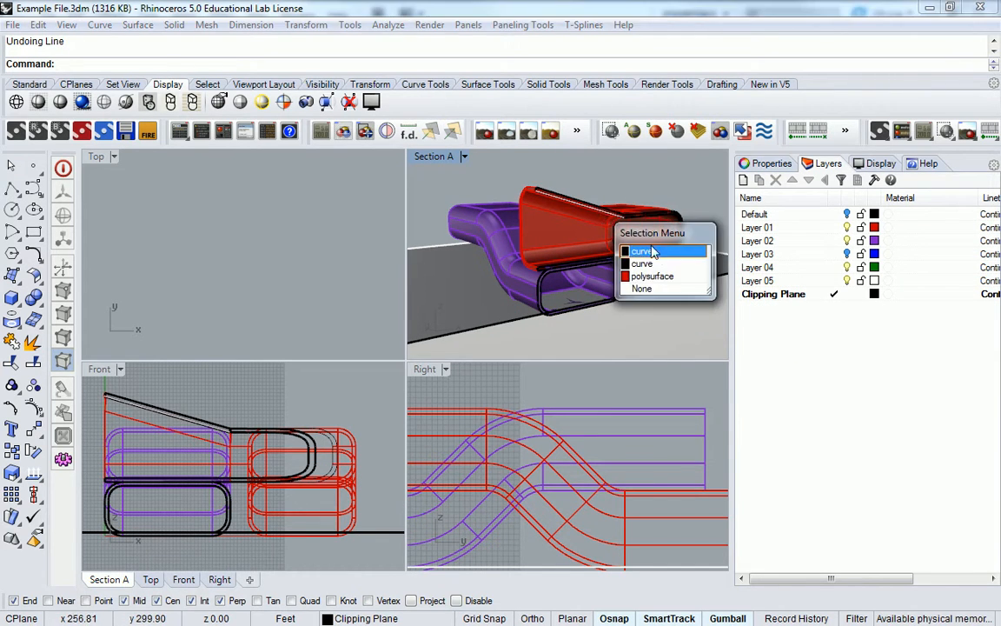
{"action": "key", "text": "ctrl+z"}
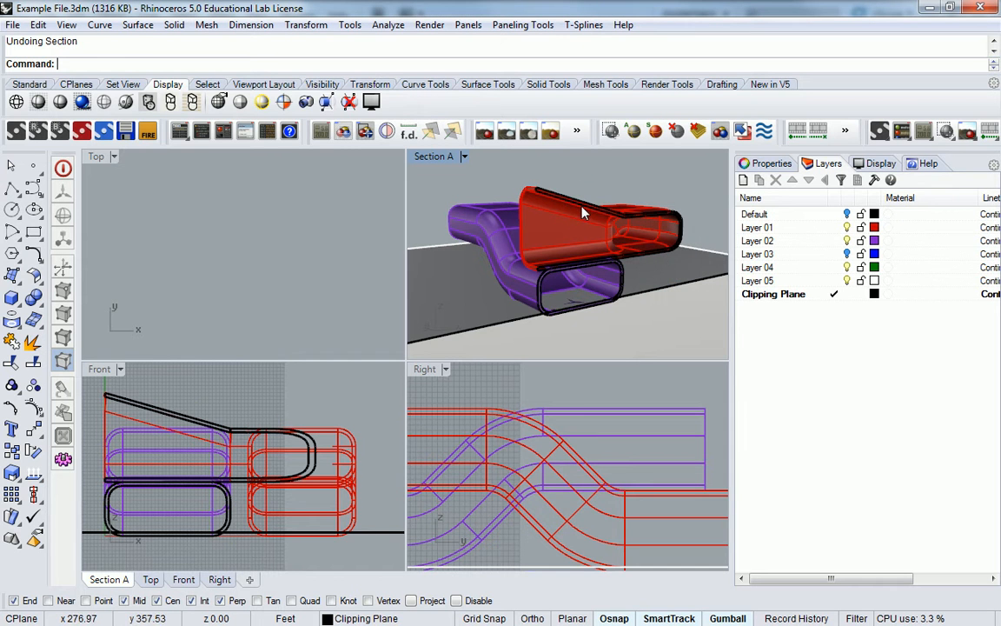
Select and deselect the red chair part, leaving nothing selected
{"action": "left_click", "coordinate": [582, 209]}
{"action": "key", "text": "Escape"}
{"action": "left_click", "coordinate": [646, 218]}
{"action": "left_click", "coordinate": [608, 193]}
{"action": "left_click", "coordinate": [600, 225]}
{"action": "left_click", "coordinate": [579, 188]}
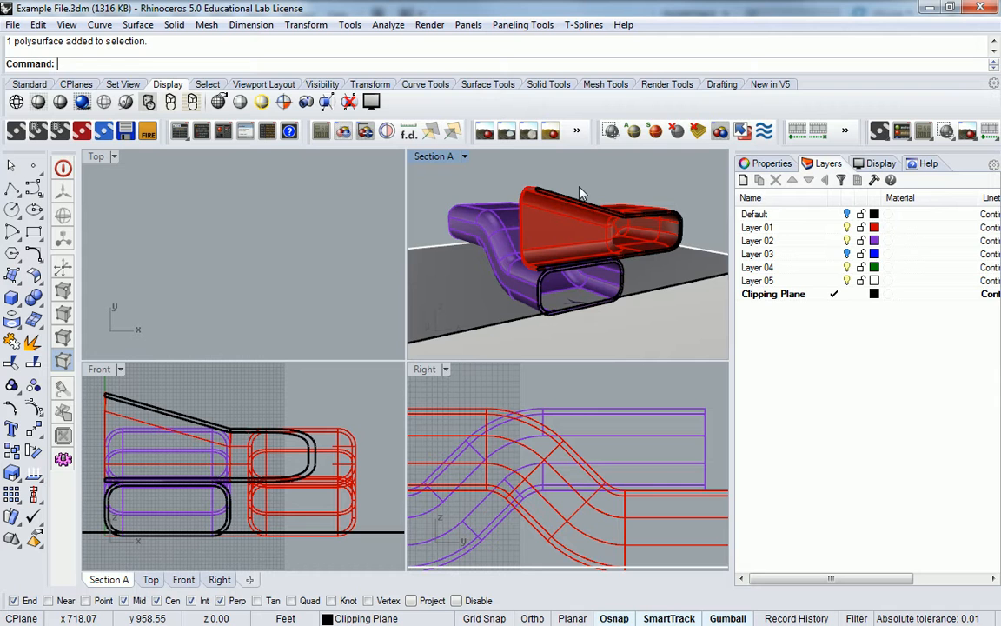
Window-select all chair objects and the clipping plane in the Section A viewport
{"action": "left_click_drag", "start_coordinate": [603, 174], "coordinate": [438, 324]}
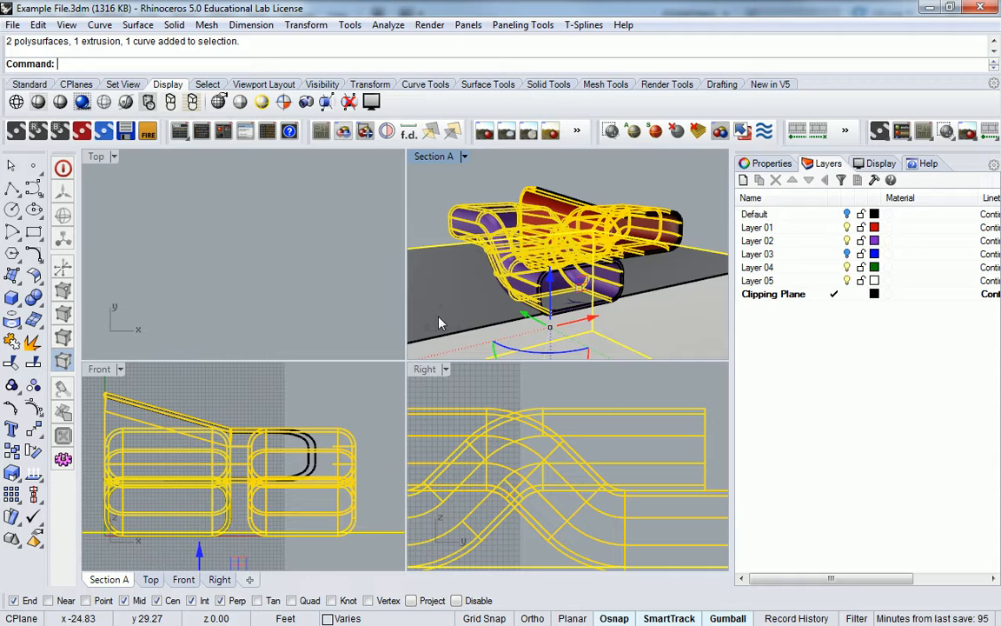
Run Make2D on the current view with Show hidden lines enabled
{"action": "type", "text": "Make"}
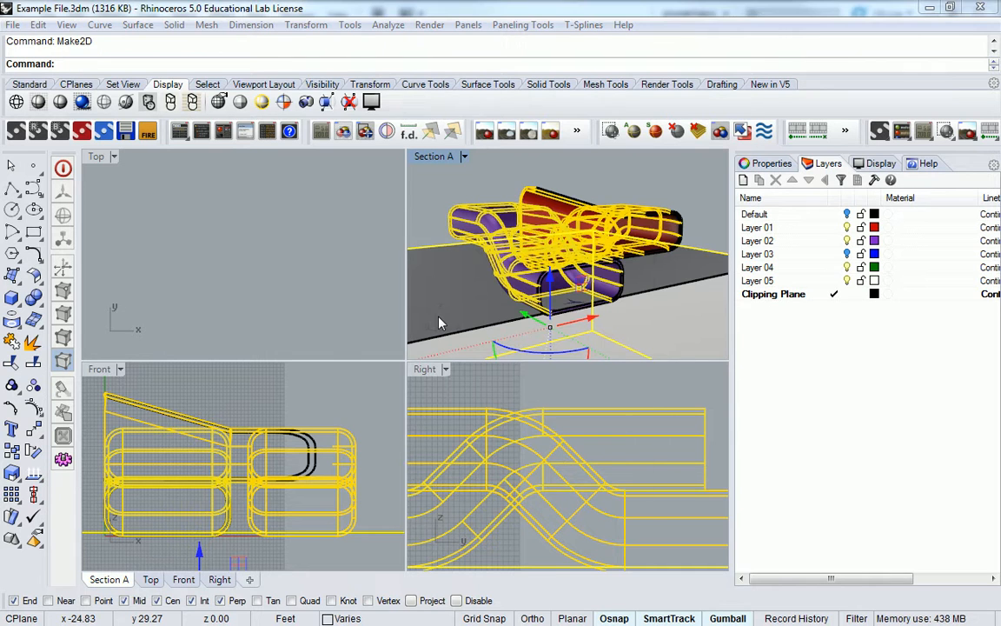
{"action": "key", "text": "Return"}
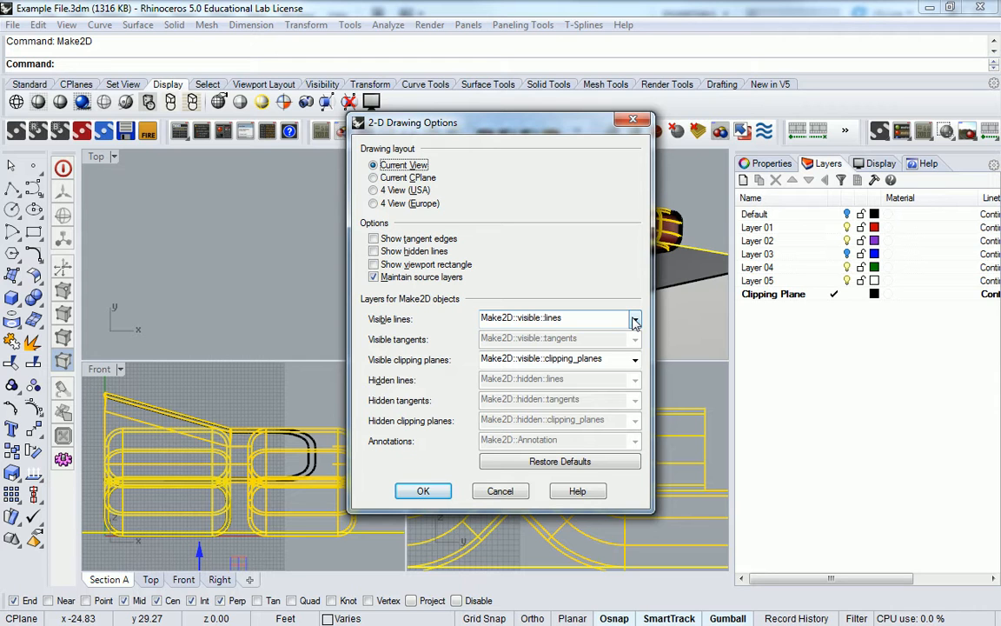
{"action": "left_click", "coordinate": [407, 251]}
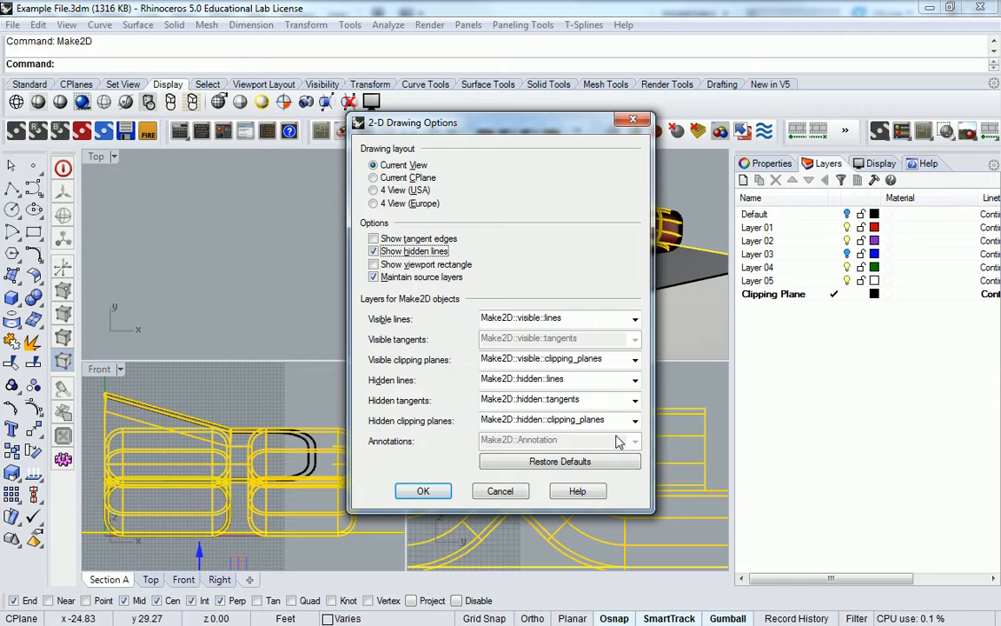
{"action": "left_click", "coordinate": [424, 492]}
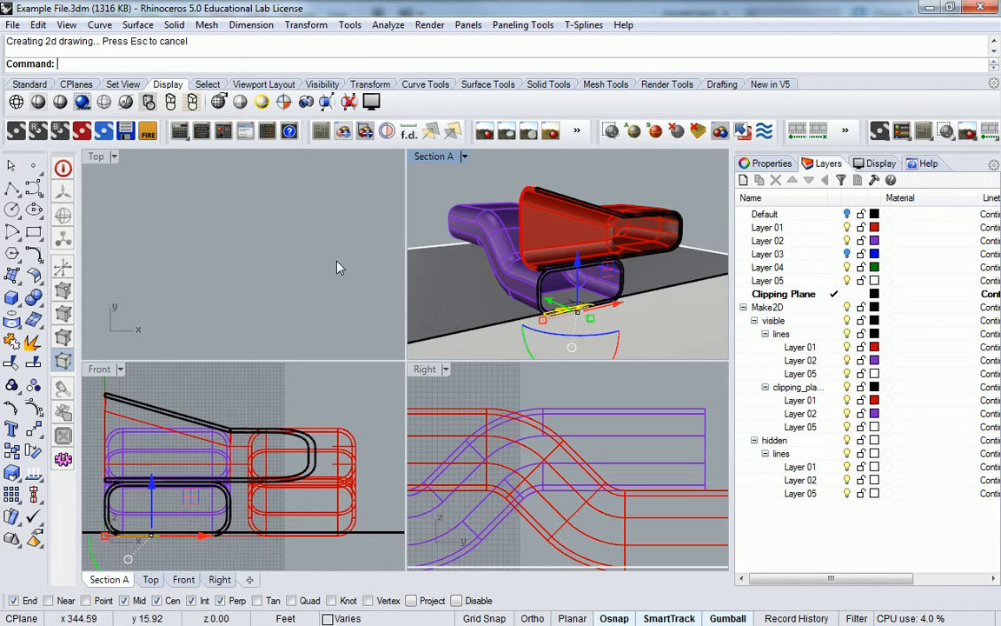
In the Top view, shift the clipping plane along the X direction with the gumball
{"action": "left_click", "coordinate": [148, 203]}
{"action": "scroll", "coordinate": [150, 201], "scroll_direction": "down", "scroll_amount": 8}
{"action": "scroll", "coordinate": [185, 244], "scroll_direction": "up", "scroll_amount": 8}
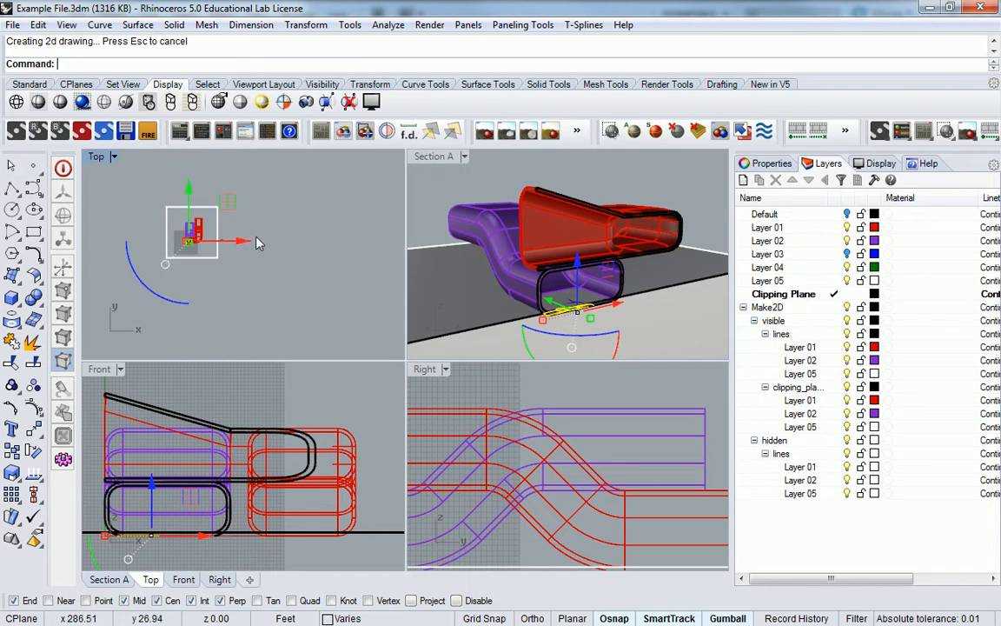
{"action": "scroll", "coordinate": [185, 244], "scroll_direction": "down", "scroll_amount": 5}
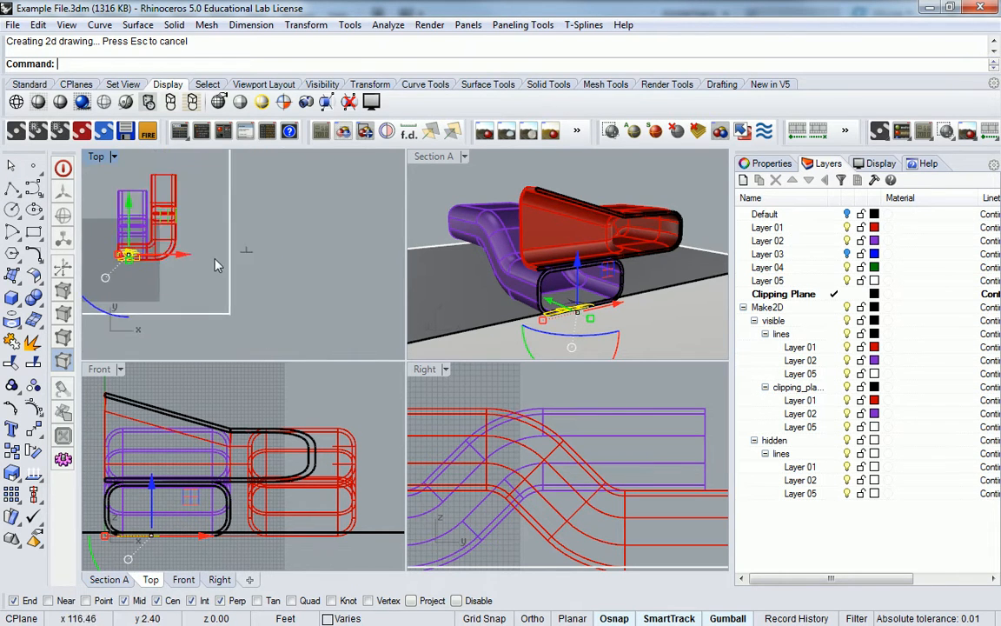
{"action": "left_click_drag", "start_coordinate": [179, 253], "coordinate": [295, 252]}
Maximize the Top view and zoom in on the Make2D chair drawing
{"action": "scroll", "coordinate": [326, 253], "scroll_direction": "up", "scroll_amount": 5}
{"action": "scroll", "coordinate": [331, 255], "scroll_direction": "up", "scroll_amount": 5}
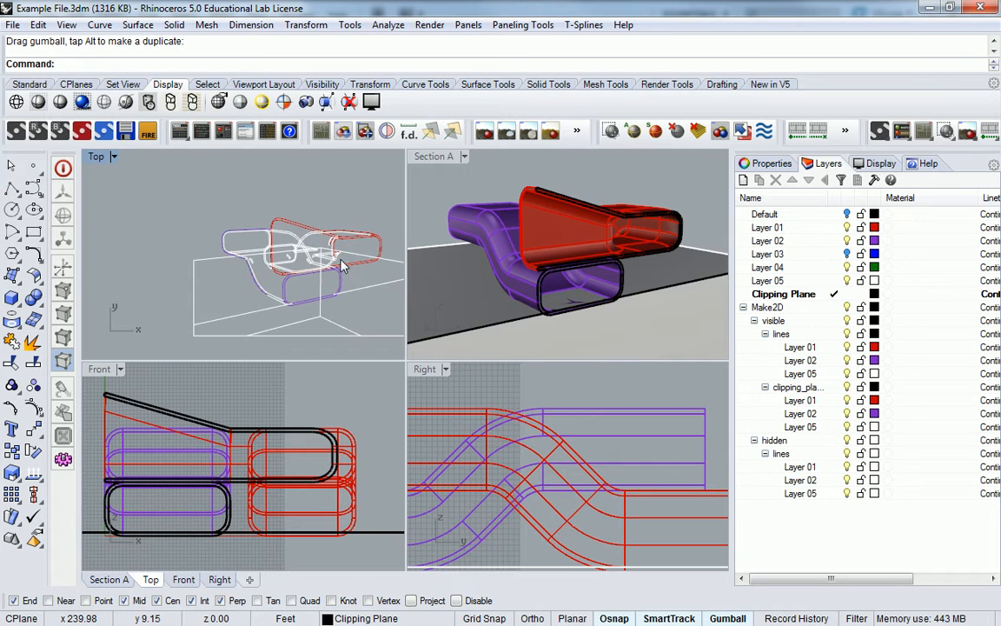
{"action": "scroll", "coordinate": [277, 237], "scroll_direction": "up", "scroll_amount": 3}
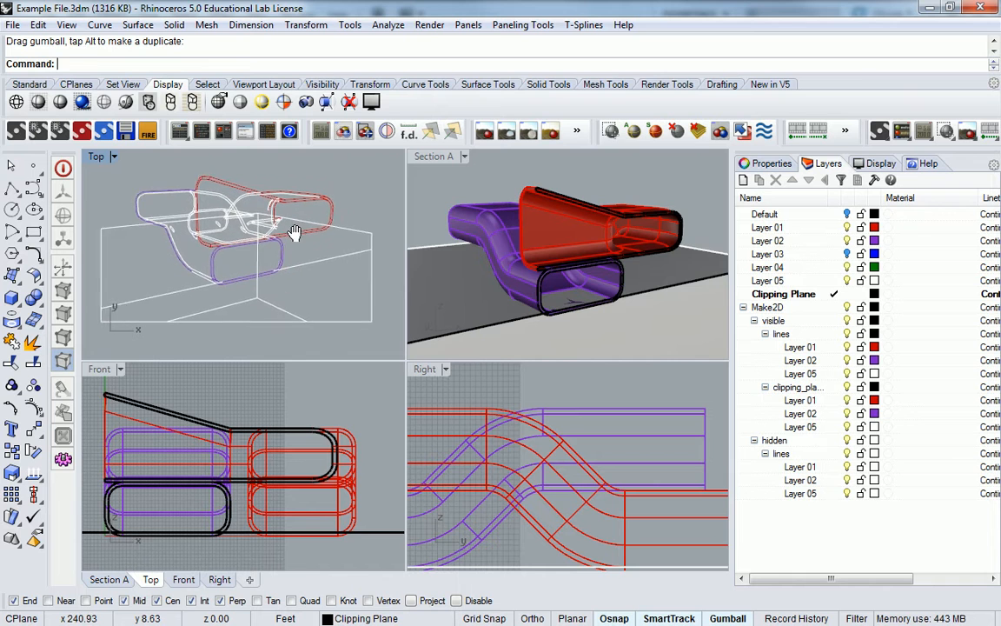
{"action": "double_click", "coordinate": [96, 157]}
{"action": "scroll", "coordinate": [391, 261], "scroll_direction": "up", "scroll_amount": 4}
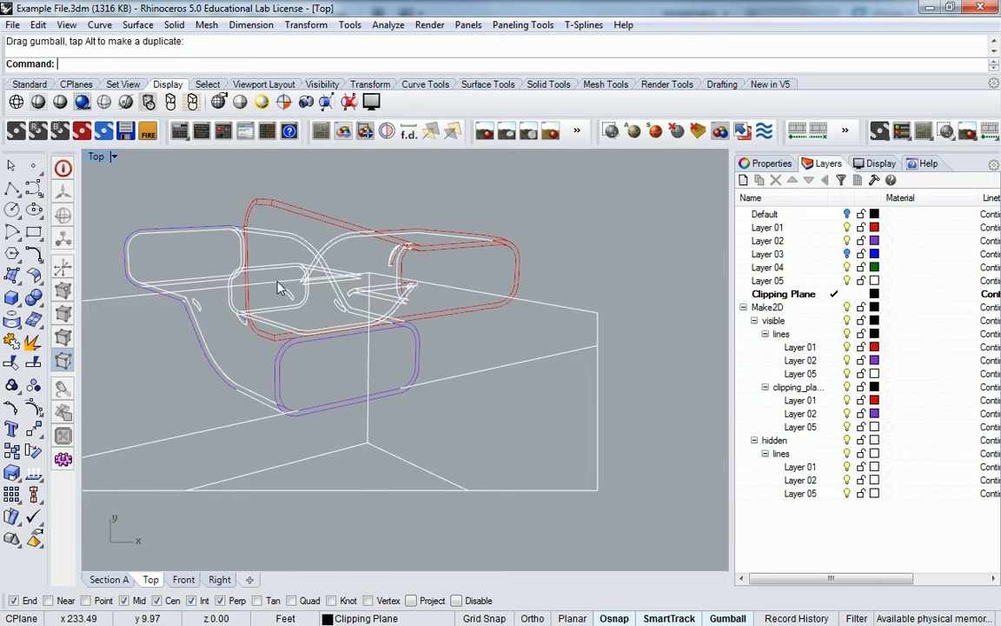
{"action": "scroll", "coordinate": [207, 309], "scroll_direction": "up", "scroll_amount": 5}
{"action": "scroll", "coordinate": [245, 307], "scroll_direction": "up", "scroll_amount": 2}
{"action": "left_click", "coordinate": [249, 311]}
{"action": "left_click", "coordinate": [269, 350]}
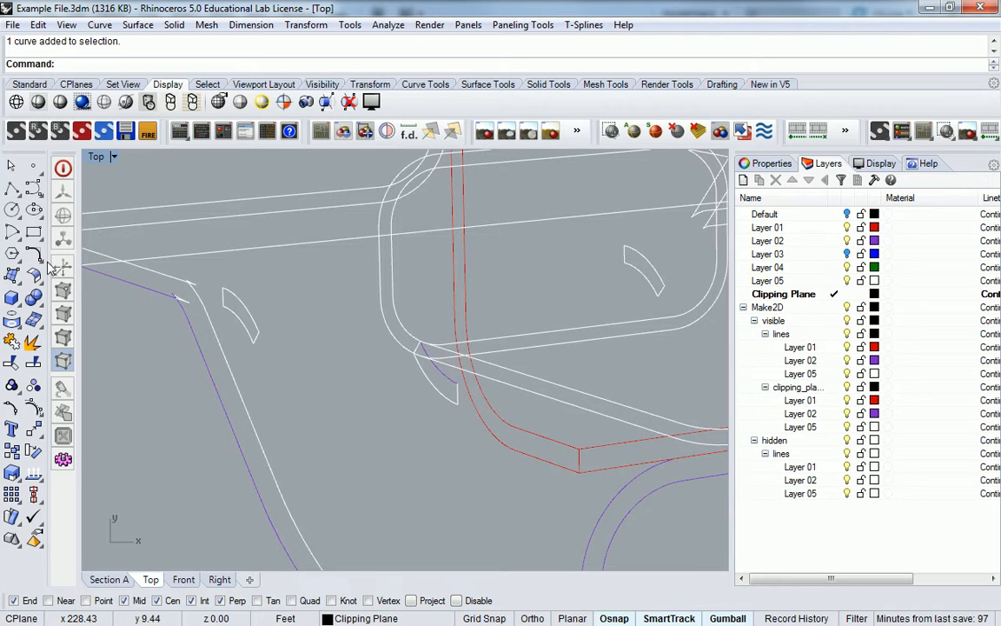
Pan across the drawing and delete four stray curves with a selection window
{"action": "scroll", "coordinate": [287, 289], "scroll_direction": "up", "scroll_amount": 5}
{"action": "scroll", "coordinate": [296, 279], "scroll_direction": "down", "scroll_amount": 9}
{"action": "right_click_drag", "start_coordinate": [487, 293], "coordinate": [318, 345]}
{"action": "right_click_drag", "start_coordinate": [438, 302], "coordinate": [336, 345]}
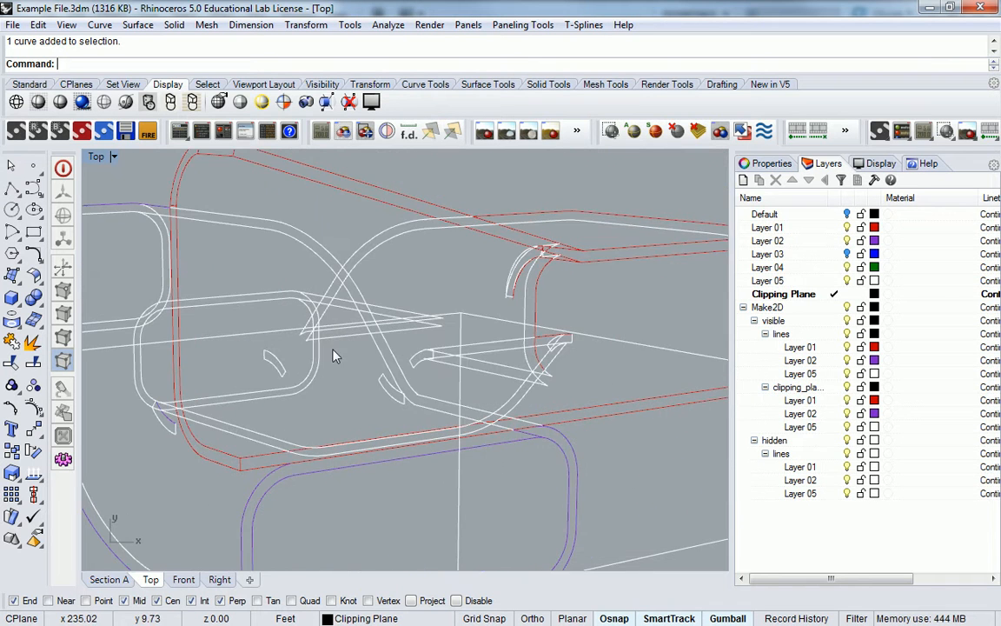
{"action": "scroll", "coordinate": [533, 273], "scroll_direction": "up", "scroll_amount": 4}
{"action": "scroll", "coordinate": [537, 280], "scroll_direction": "down", "scroll_amount": 3}
{"action": "right_click_drag", "start_coordinate": [603, 319], "coordinate": [472, 300]}
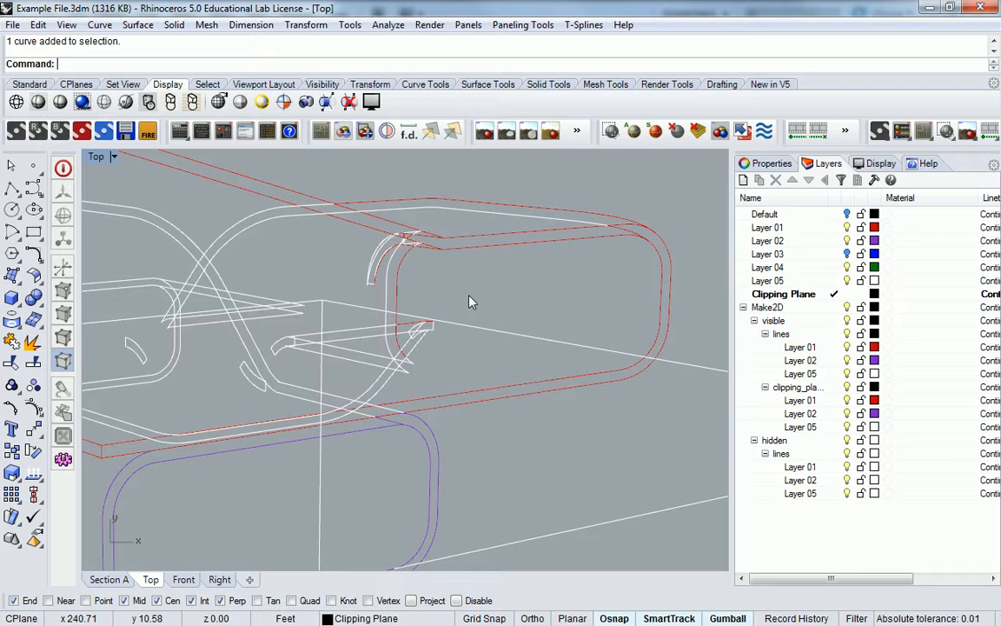
{"action": "scroll", "coordinate": [485, 303], "scroll_direction": "down", "scroll_amount": 2}
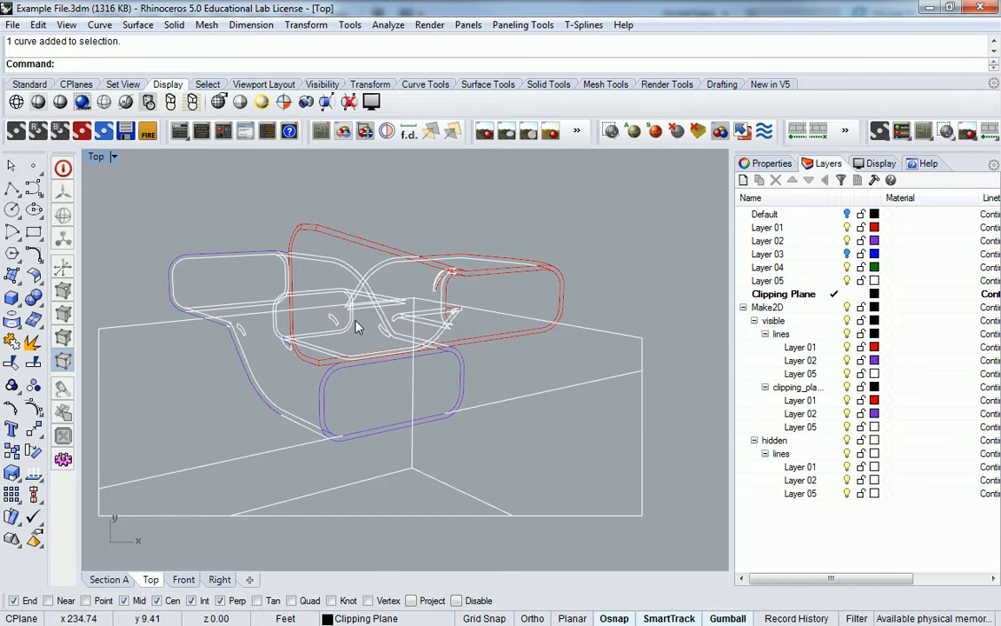
{"action": "scroll", "coordinate": [360, 328], "scroll_direction": "up", "scroll_amount": 6}
{"action": "scroll", "coordinate": [319, 362], "scroll_direction": "up", "scroll_amount": 3}
{"action": "left_click_drag", "start_coordinate": [228, 340], "coordinate": [341, 464]}
{"action": "key", "text": "Delete"}
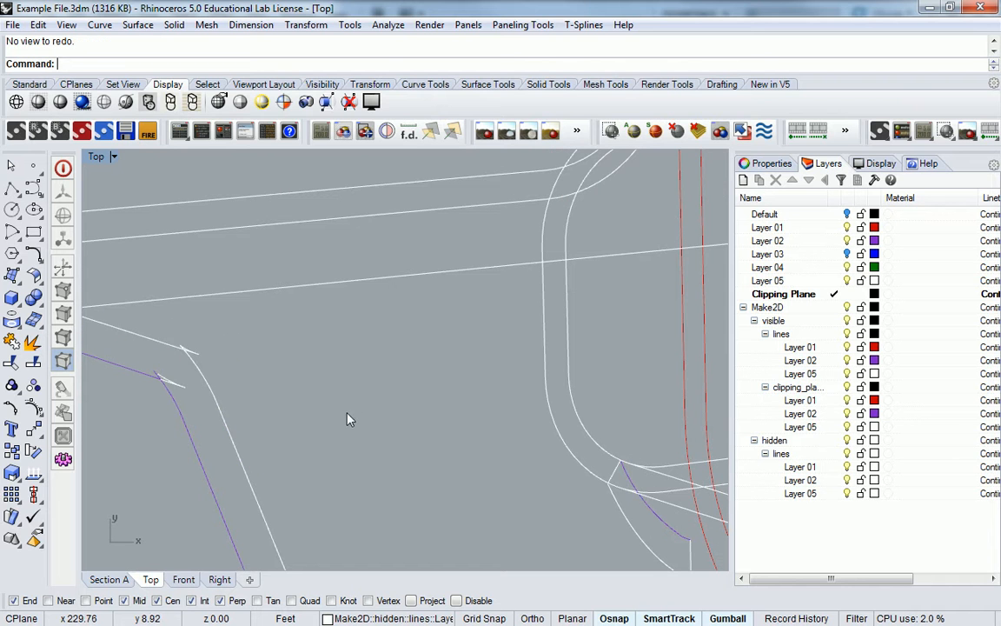
Delete the stray curves near the rounded corner, including the small leaf-shaped curve
{"action": "scroll", "coordinate": [528, 316], "scroll_direction": "down", "scroll_amount": 4}
{"action": "right_click_drag", "start_coordinate": [663, 338], "coordinate": [318, 354]}
{"action": "left_click_drag", "start_coordinate": [464, 310], "coordinate": [579, 403]}
{"action": "right_click_drag", "start_coordinate": [348, 417], "coordinate": [420, 287]}
{"action": "key", "text": "Delete"}
{"action": "scroll", "coordinate": [339, 369], "scroll_direction": "up", "scroll_amount": 4}
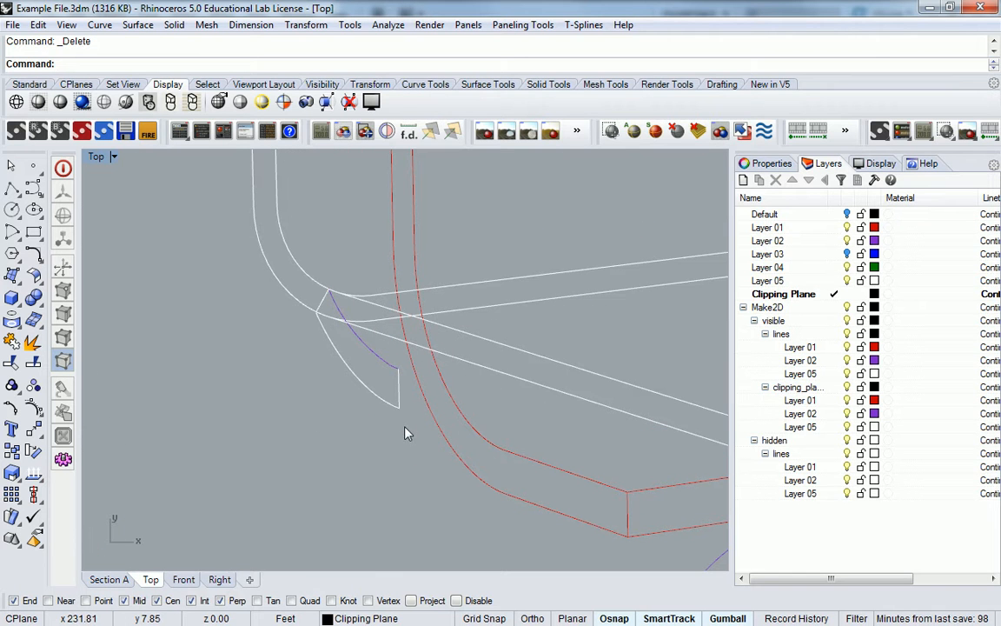
{"action": "left_click_drag", "start_coordinate": [375, 360], "coordinate": [375, 360]}
{"action": "key", "text": "Delete"}
{"action": "left_click", "coordinate": [322, 298]}
{"action": "key", "text": "Delete"}
Delete one more small leaf curve, check the drawing, and start Trim
{"action": "scroll", "coordinate": [344, 294], "scroll_direction": "down", "scroll_amount": 3}
{"action": "scroll", "coordinate": [365, 330], "scroll_direction": "down", "scroll_amount": 3}
{"action": "scroll", "coordinate": [522, 348], "scroll_direction": "up", "scroll_amount": 5}
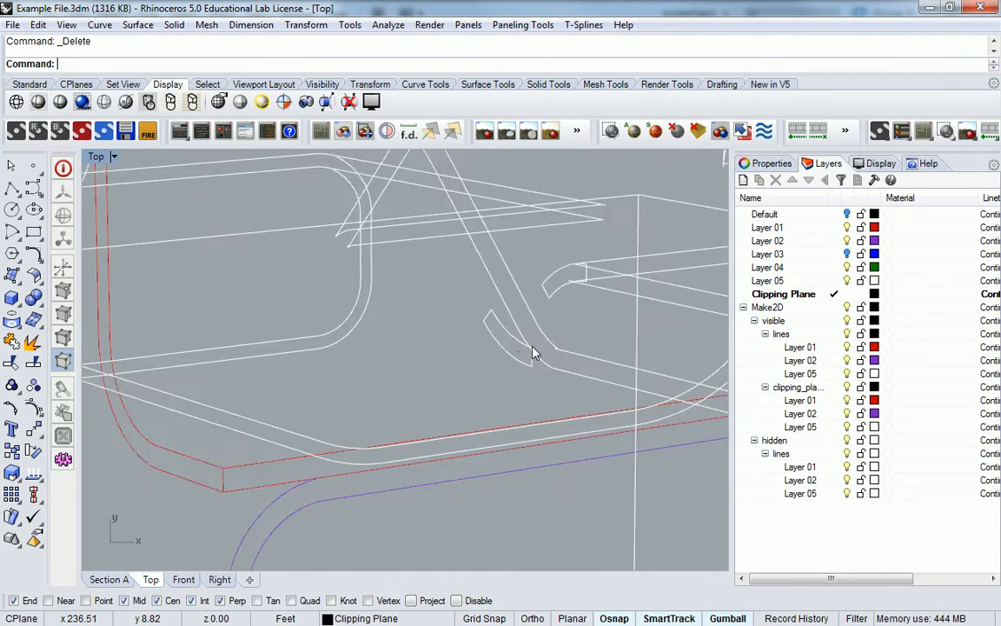
{"action": "left_click_drag", "start_coordinate": [450, 304], "coordinate": [521, 369]}
{"action": "key", "text": "Delete"}
{"action": "scroll", "coordinate": [509, 346], "scroll_direction": "up", "scroll_amount": 3}
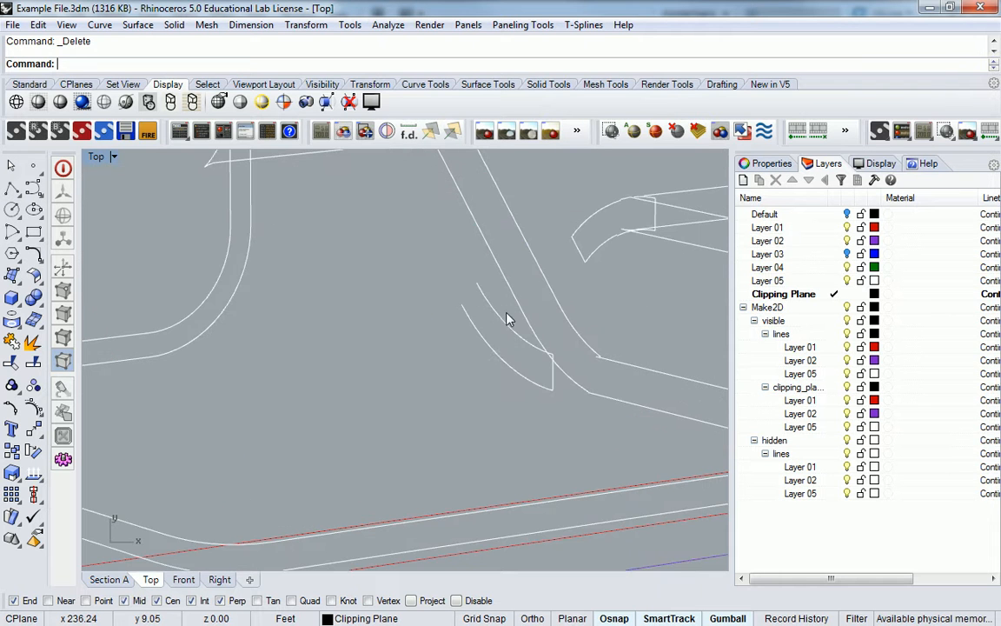
{"action": "scroll", "coordinate": [540, 394], "scroll_direction": "down", "scroll_amount": 10}
{"action": "right_click_drag", "start_coordinate": [405, 459], "coordinate": [396, 376]}
{"action": "right_click_drag", "start_coordinate": [247, 341], "coordinate": [323, 374]}
{"action": "scroll", "coordinate": [315, 346], "scroll_direction": "up", "scroll_amount": 5}
{"action": "scroll", "coordinate": [341, 348], "scroll_direction": "down", "scroll_amount": 3}
{"action": "scroll", "coordinate": [383, 348], "scroll_direction": "down", "scroll_amount": 4}
{"action": "scroll", "coordinate": [310, 375], "scroll_direction": "up", "scroll_amount": 6}
{"action": "scroll", "coordinate": [313, 381], "scroll_direction": "up", "scroll_amount": 2}
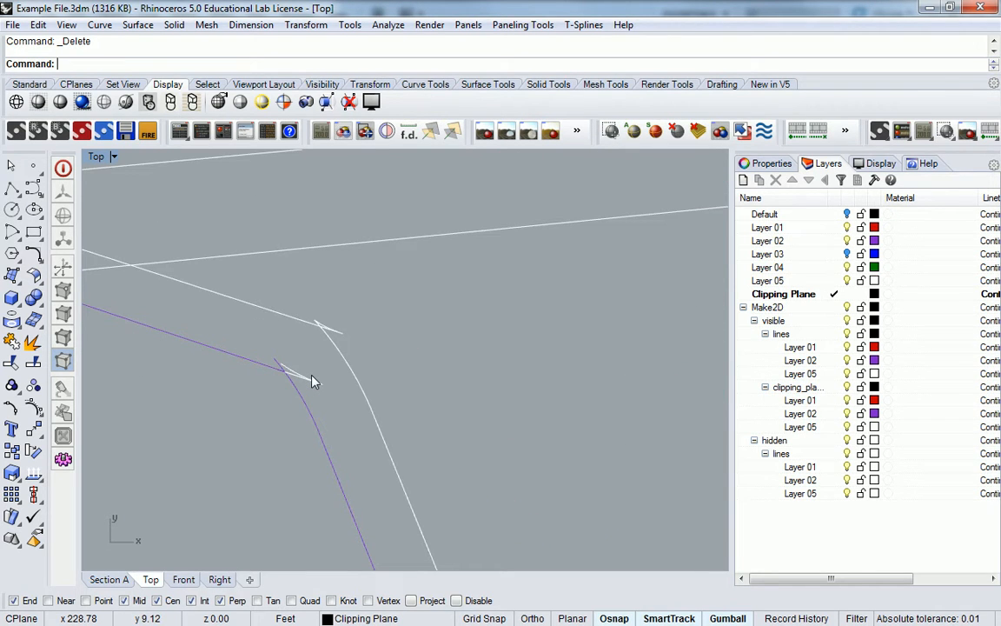
{"action": "type", "text": "trim"}
{"action": "key", "text": "Return"}
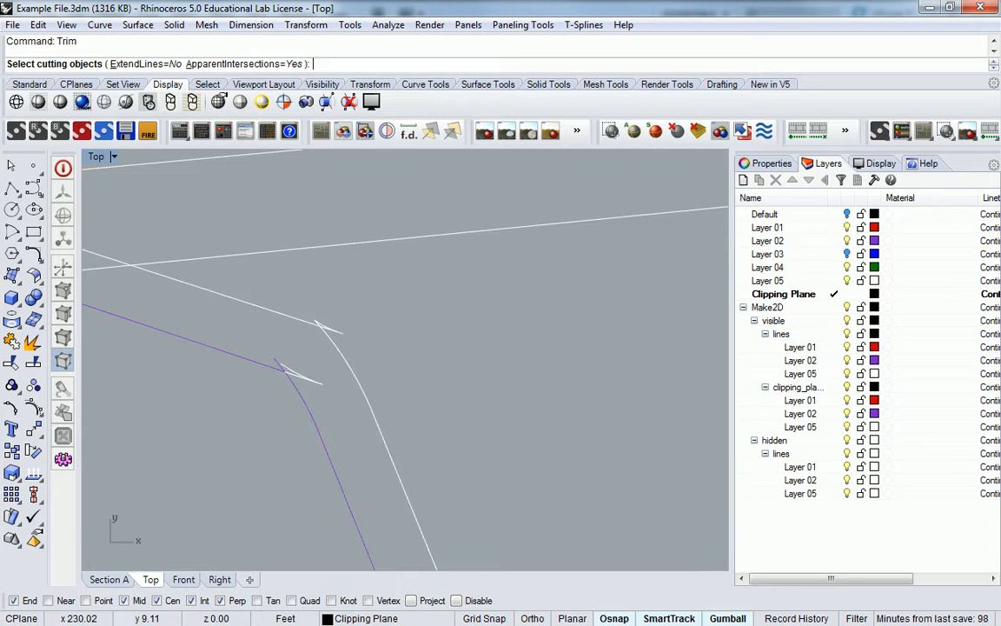
{"action": "left_click_drag", "start_coordinate": [250, 404], "coordinate": [249, 402]}
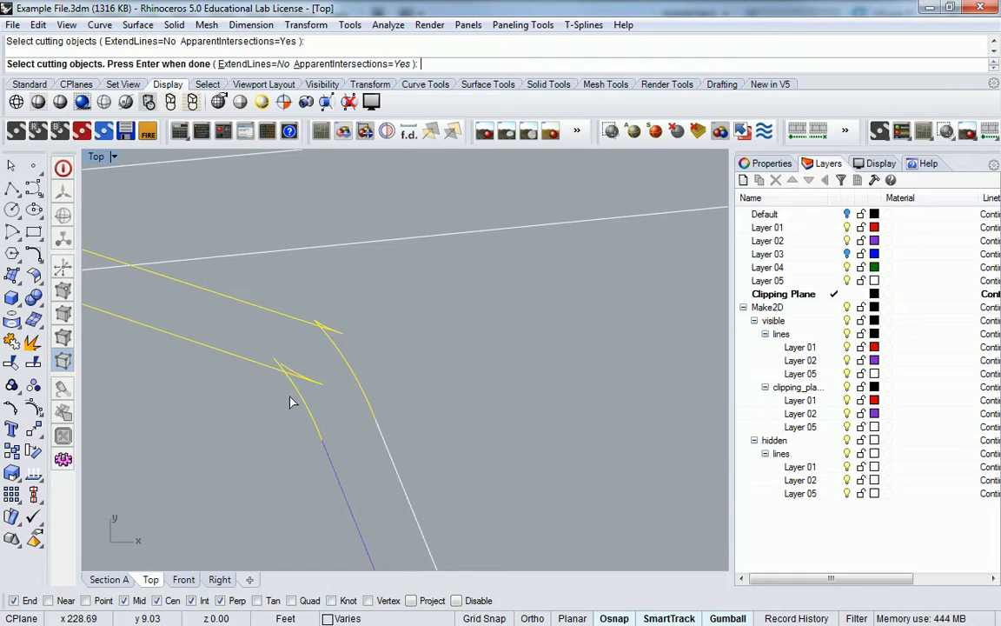
{"action": "key", "text": "Return"}
{"action": "left_click", "coordinate": [281, 357]}
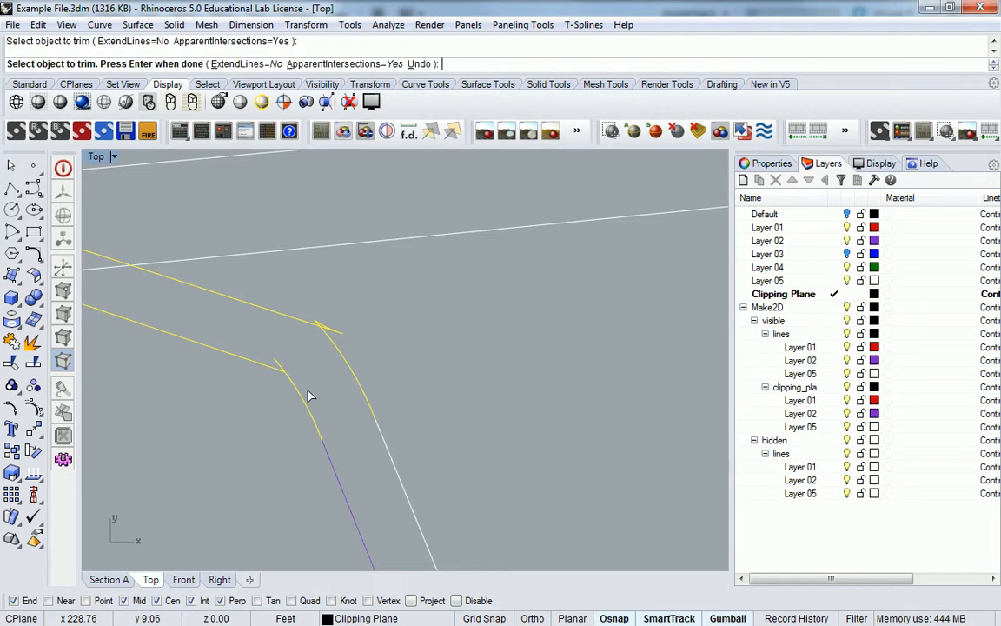
{"action": "scroll", "coordinate": [326, 328], "scroll_direction": "up", "scroll_amount": 3}
{"action": "left_click", "coordinate": [344, 349]}
{"action": "left_click", "coordinate": [294, 320]}
{"action": "scroll", "coordinate": [344, 304], "scroll_direction": "down", "scroll_amount": 8}
{"action": "scroll", "coordinate": [383, 314], "scroll_direction": "down", "scroll_amount": 10}
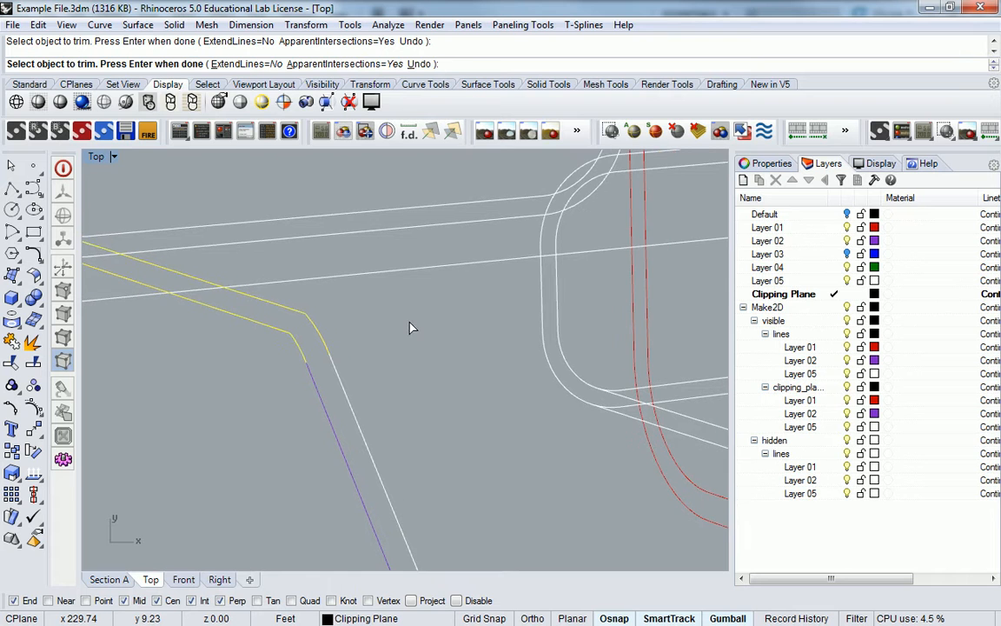
{"action": "key", "text": "Return"}
{"action": "right_click_drag", "start_coordinate": [426, 324], "coordinate": [296, 336]}
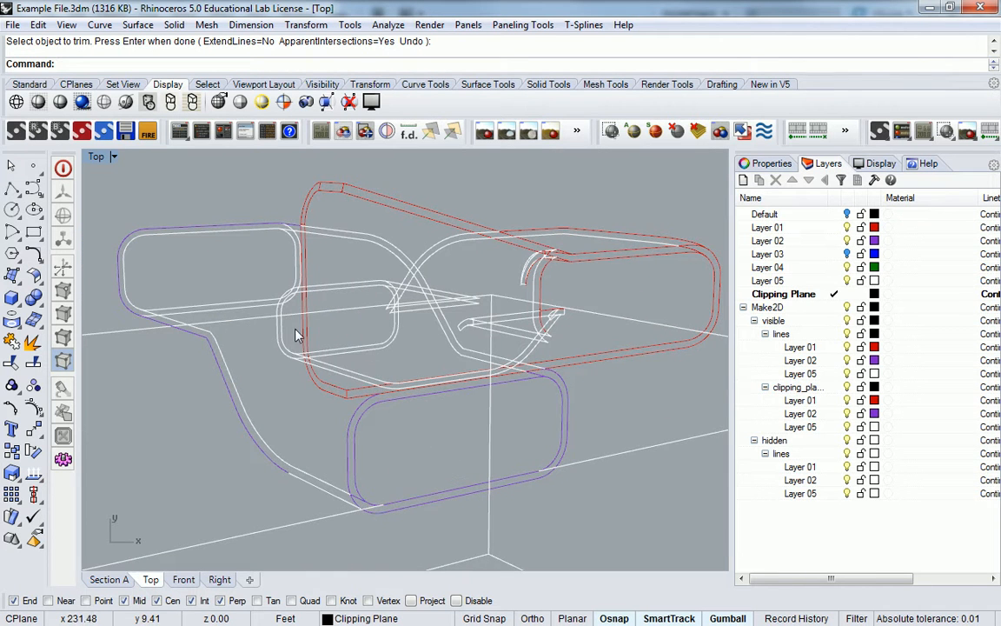
{"action": "scroll", "coordinate": [559, 313], "scroll_direction": "up", "scroll_amount": 5}
{"action": "scroll", "coordinate": [604, 320], "scroll_direction": "down", "scroll_amount": 5}
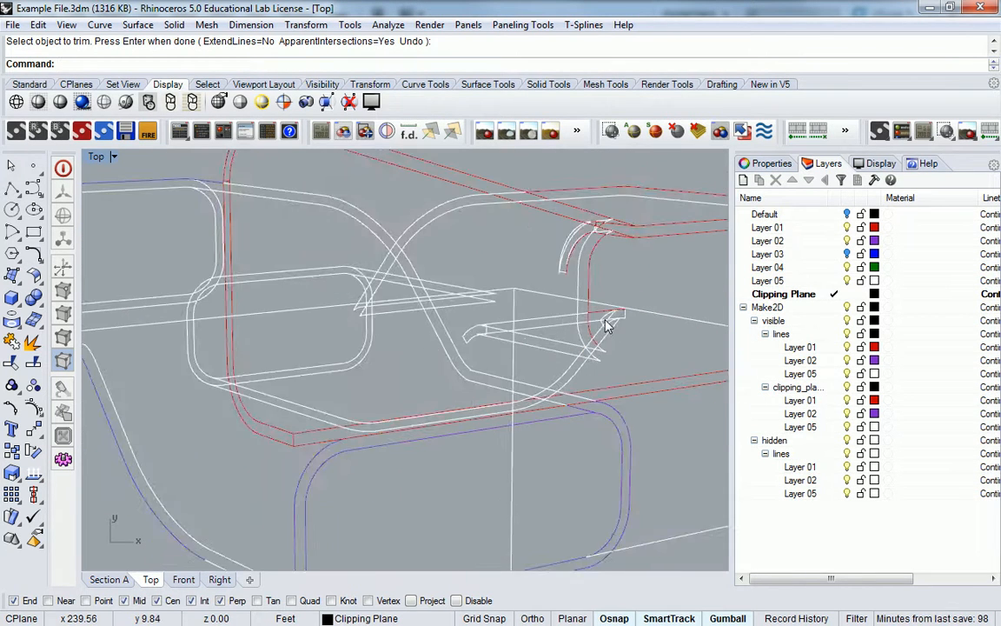
{"action": "right_click_drag", "start_coordinate": [607, 325], "coordinate": [498, 320]}
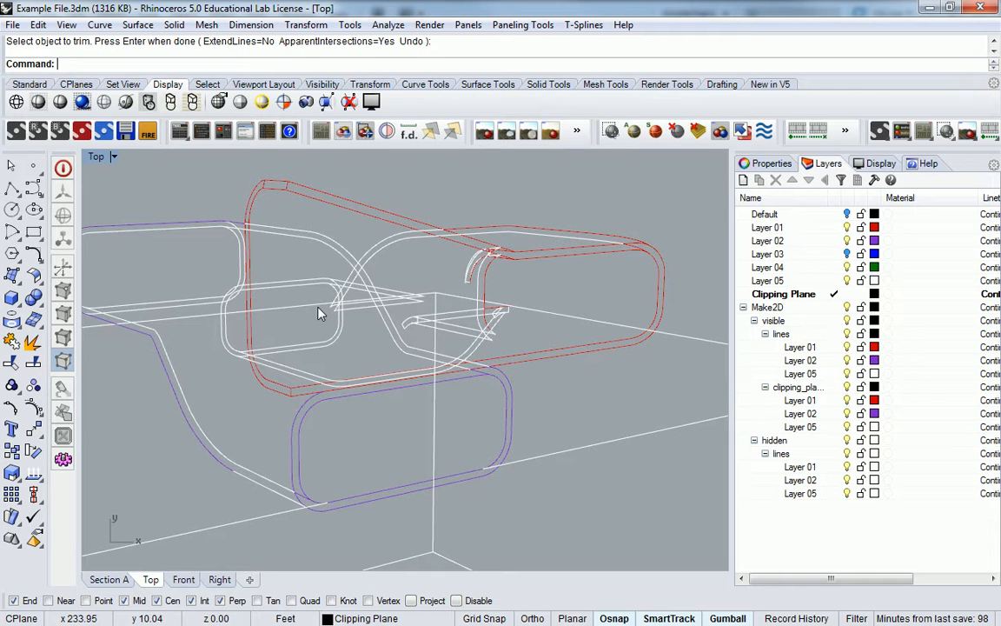
Delete two stray curves inside the chair drawing
{"action": "scroll", "coordinate": [324, 313], "scroll_direction": "up", "scroll_amount": 4}
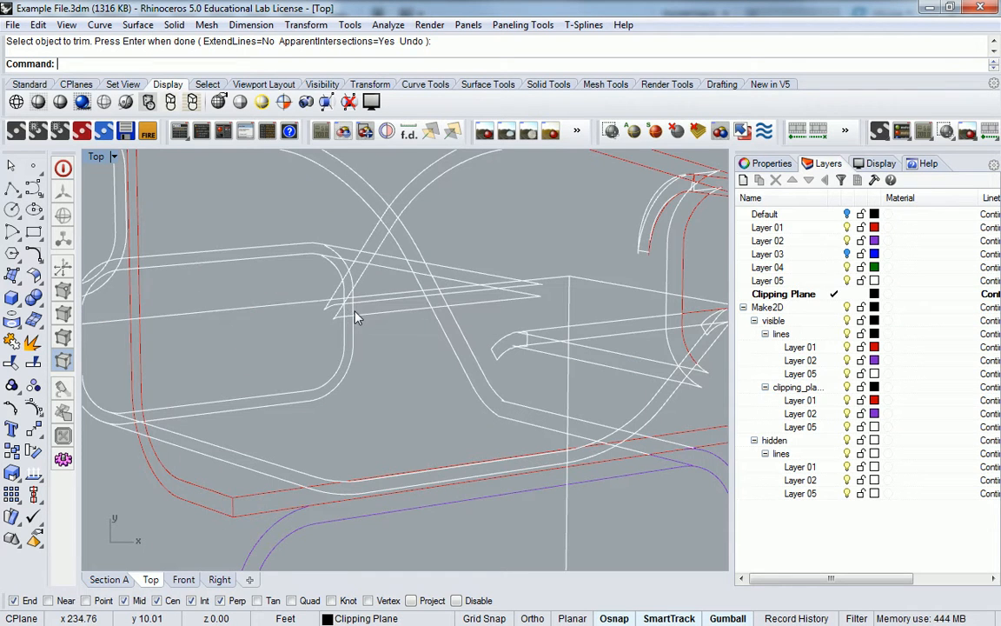
{"action": "left_click", "coordinate": [363, 314]}
{"action": "key", "text": "Delete"}
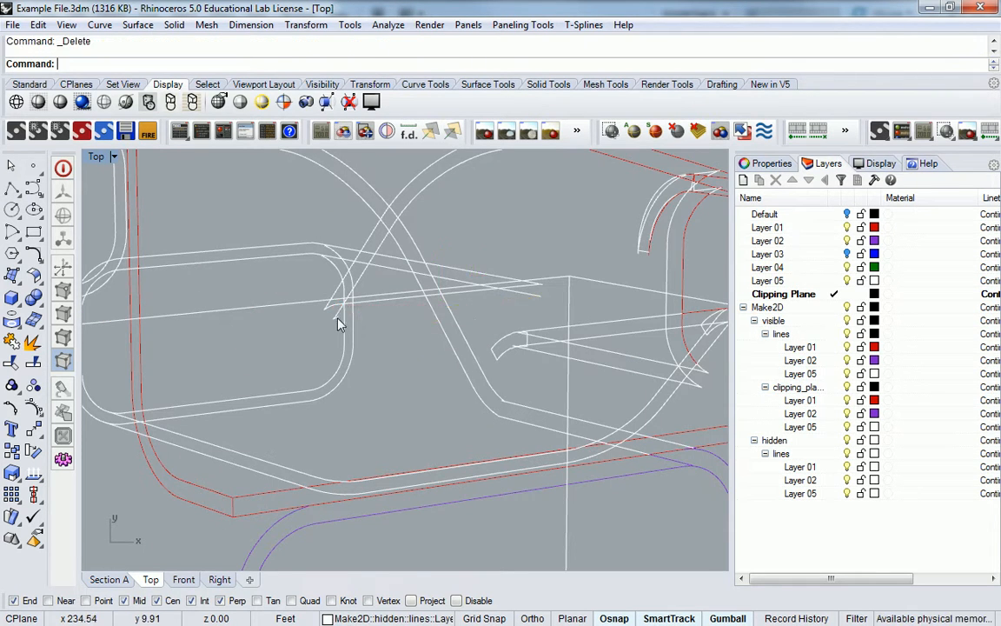
{"action": "scroll", "coordinate": [368, 306], "scroll_direction": "up", "scroll_amount": 3}
{"action": "left_click", "coordinate": [376, 300]}
{"action": "key", "text": "Delete"}
{"action": "scroll", "coordinate": [380, 304], "scroll_direction": "down", "scroll_amount": 8}
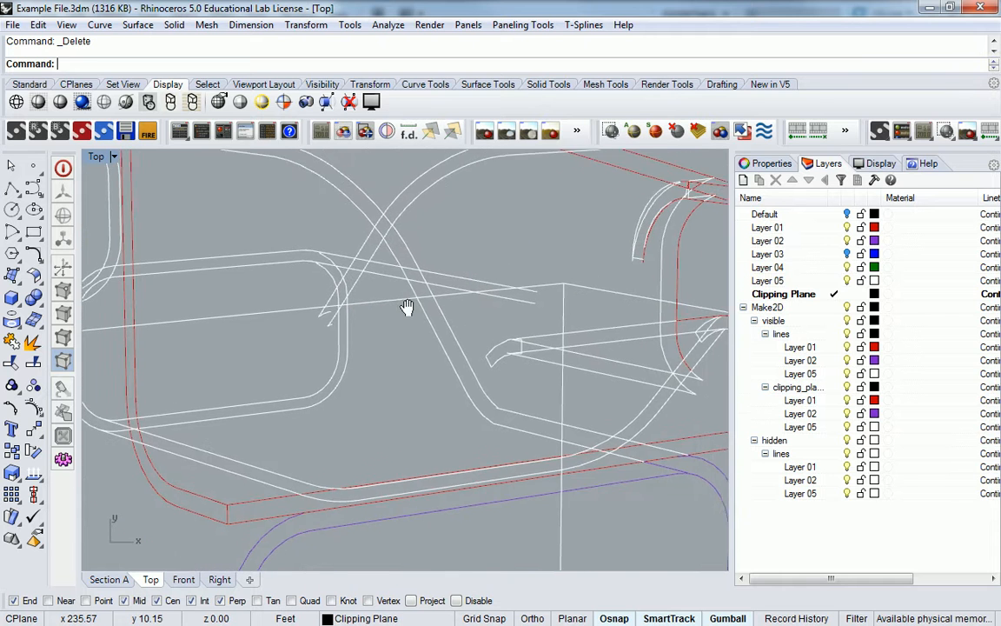
{"action": "scroll", "coordinate": [437, 324], "scroll_direction": "up", "scroll_amount": 3}
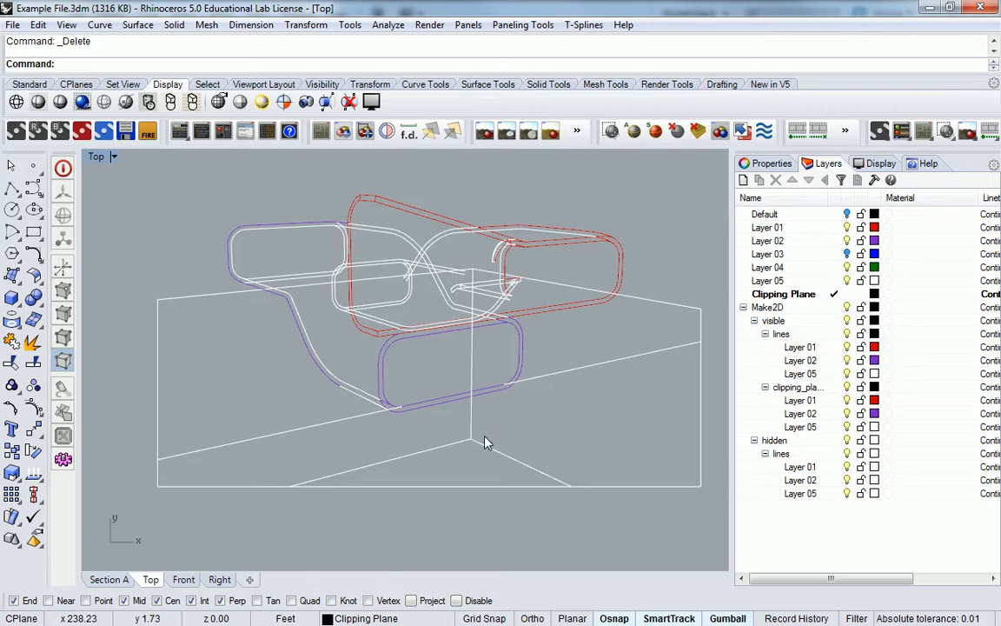
Delete the lower vertical line segment and two floor lines
{"action": "left_click", "coordinate": [471, 422]}
{"action": "key", "text": "Delete"}
{"action": "left_click_drag", "start_coordinate": [501, 432], "coordinate": [440, 459]}
{"action": "key", "text": "Delete"}
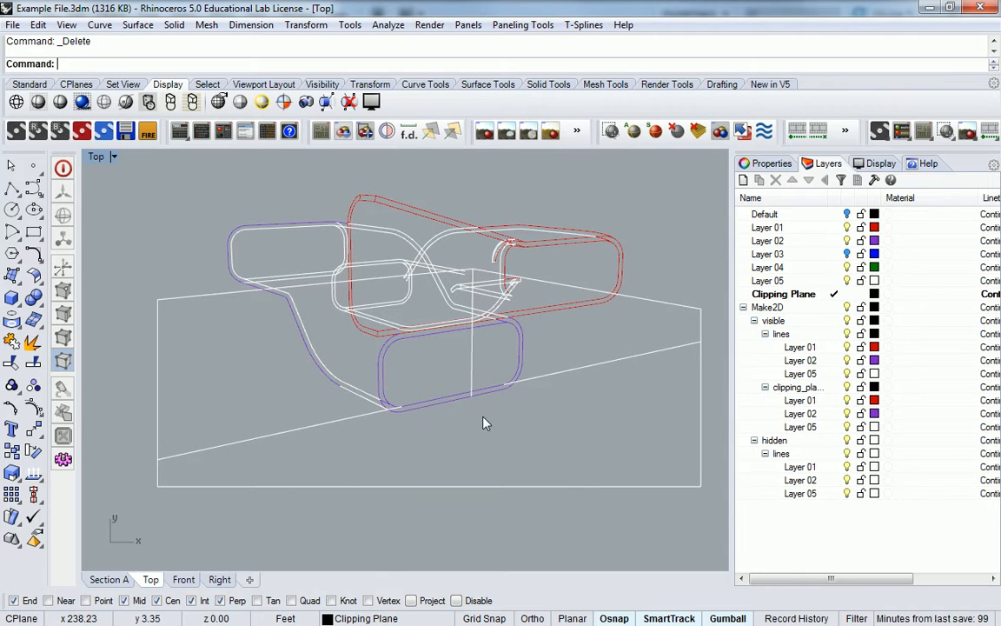
{"action": "scroll", "coordinate": [476, 291], "scroll_direction": "up", "scroll_amount": 2}
{"action": "scroll", "coordinate": [476, 297], "scroll_direction": "down", "scroll_amount": 4}
Delete three more segments of the upper floor line
{"action": "left_click", "coordinate": [296, 297]}
{"action": "key", "text": "Delete"}
{"action": "scroll", "coordinate": [473, 280], "scroll_direction": "up", "scroll_amount": 9}
{"action": "left_click", "coordinate": [477, 282]}
{"action": "key", "text": "Delete"}
{"action": "left_click", "coordinate": [493, 284]}
{"action": "key", "text": "Delete"}
{"action": "scroll", "coordinate": [536, 292], "scroll_direction": "down", "scroll_amount": 8}
Delete the leftover box lines, the floor line's end segment and the last floor line
{"action": "right_click_drag", "start_coordinate": [660, 328], "coordinate": [592, 312]}
{"action": "left_click", "coordinate": [611, 306]}
{"action": "left_click_drag", "start_coordinate": [675, 302], "coordinate": [611, 354]}
{"action": "key", "text": "Delete"}
{"action": "left_click", "coordinate": [599, 453]}
{"action": "key", "text": "Delete"}
{"action": "left_click_drag", "start_coordinate": [214, 355], "coordinate": [183, 481]}
{"action": "key", "text": "Delete"}
{"action": "left_click_drag", "start_coordinate": [525, 425], "coordinate": [279, 512]}
{"action": "key", "text": "Delete"}
Delete the curve near the lower-left corner, then undo that deletion
{"action": "scroll", "coordinate": [403, 353], "scroll_direction": "up", "scroll_amount": 4}
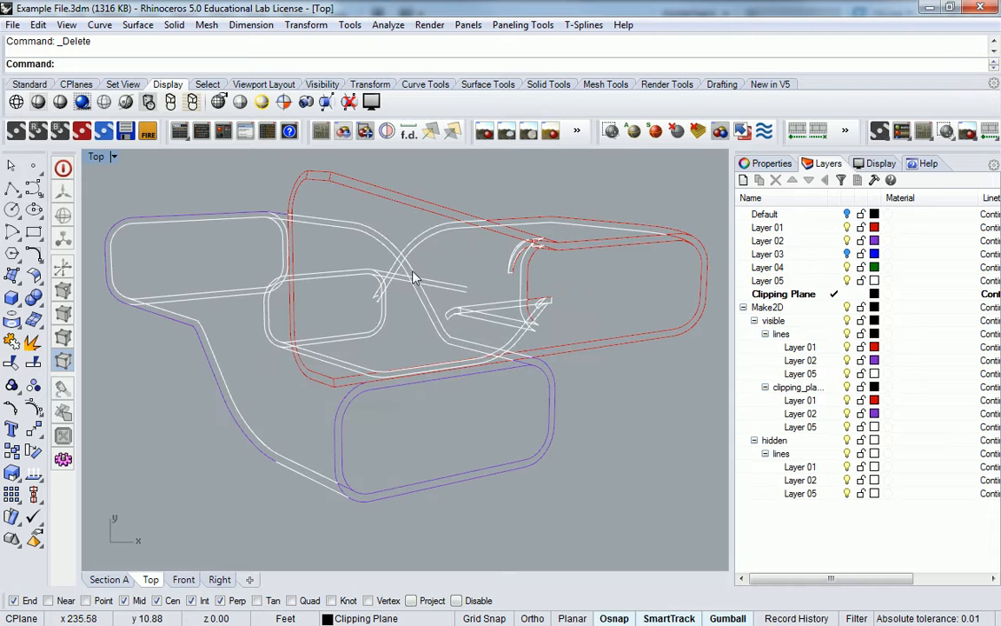
{"action": "scroll", "coordinate": [469, 313], "scroll_direction": "up", "scroll_amount": 3}
{"action": "scroll", "coordinate": [469, 315], "scroll_direction": "down", "scroll_amount": 4}
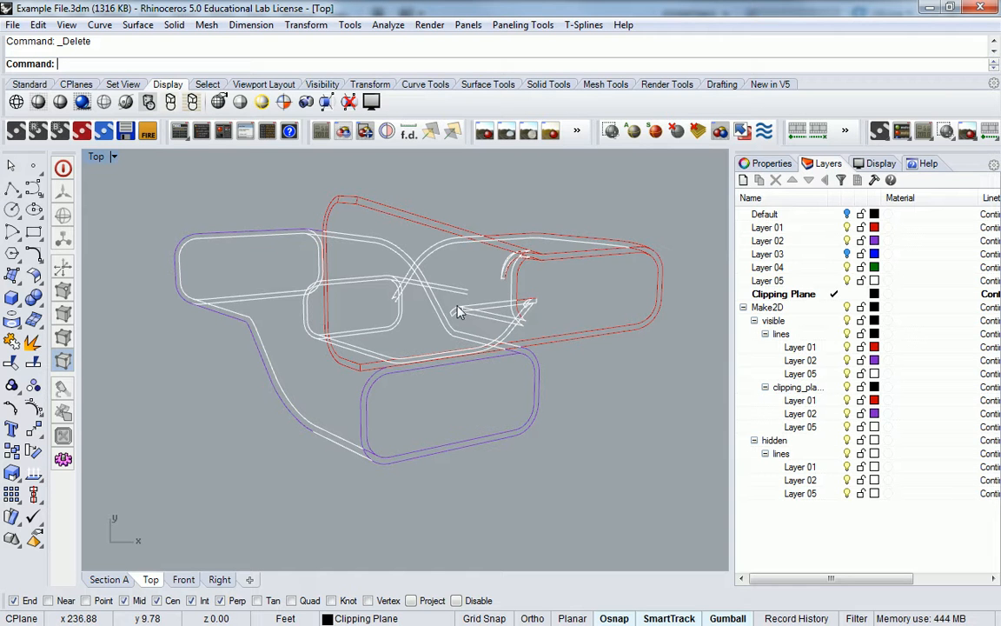
{"action": "scroll", "coordinate": [440, 286], "scroll_direction": "up", "scroll_amount": 4}
{"action": "scroll", "coordinate": [597, 275], "scroll_direction": "down", "scroll_amount": 2}
{"action": "scroll", "coordinate": [597, 274], "scroll_direction": "up", "scroll_amount": 5}
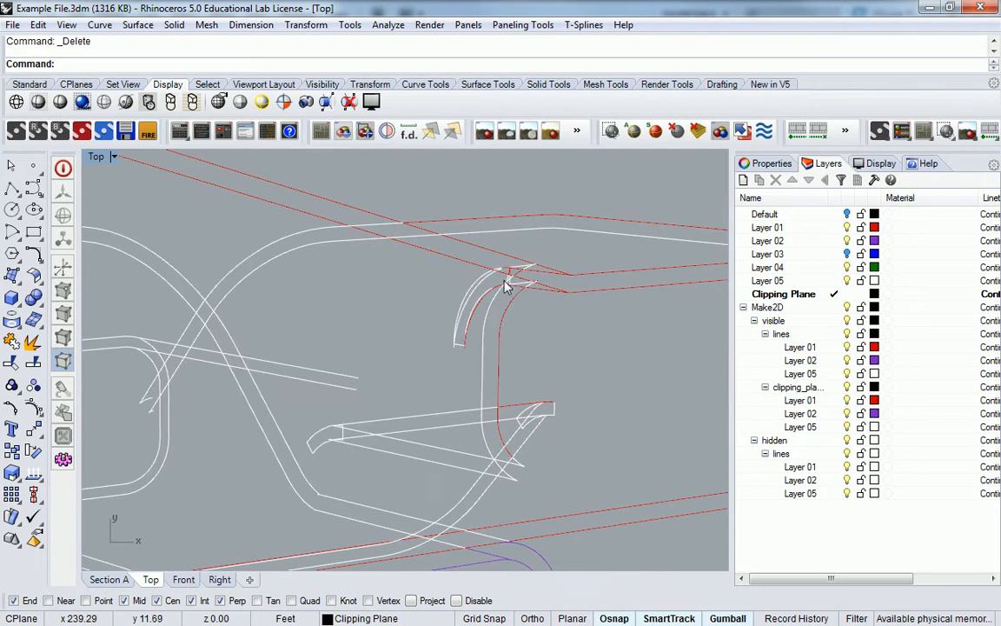
{"action": "scroll", "coordinate": [487, 276], "scroll_direction": "down", "scroll_amount": 7}
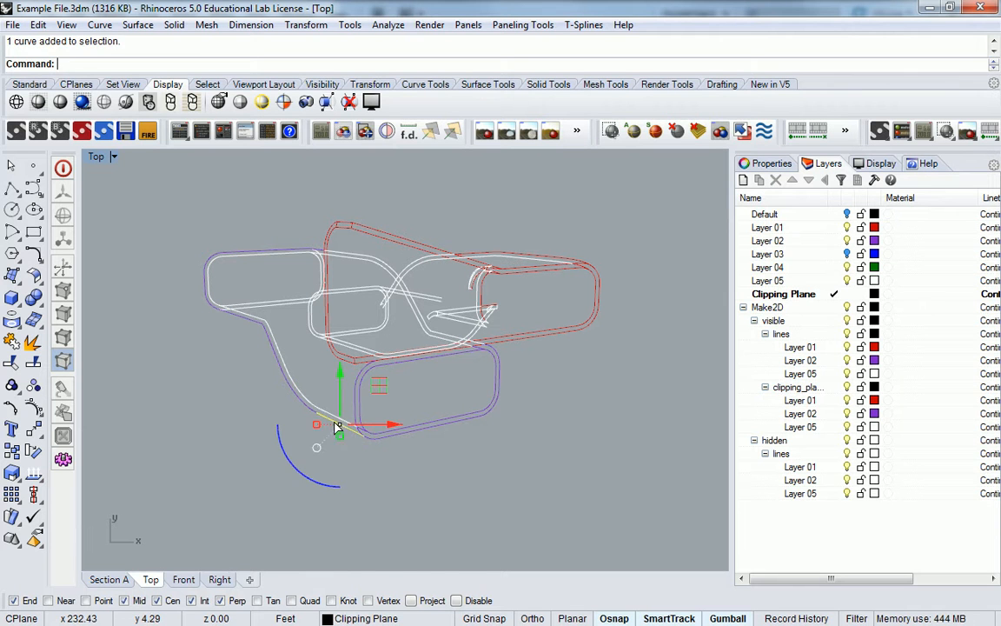
{"action": "left_click", "coordinate": [372, 435]}
{"action": "key", "text": "Delete"}
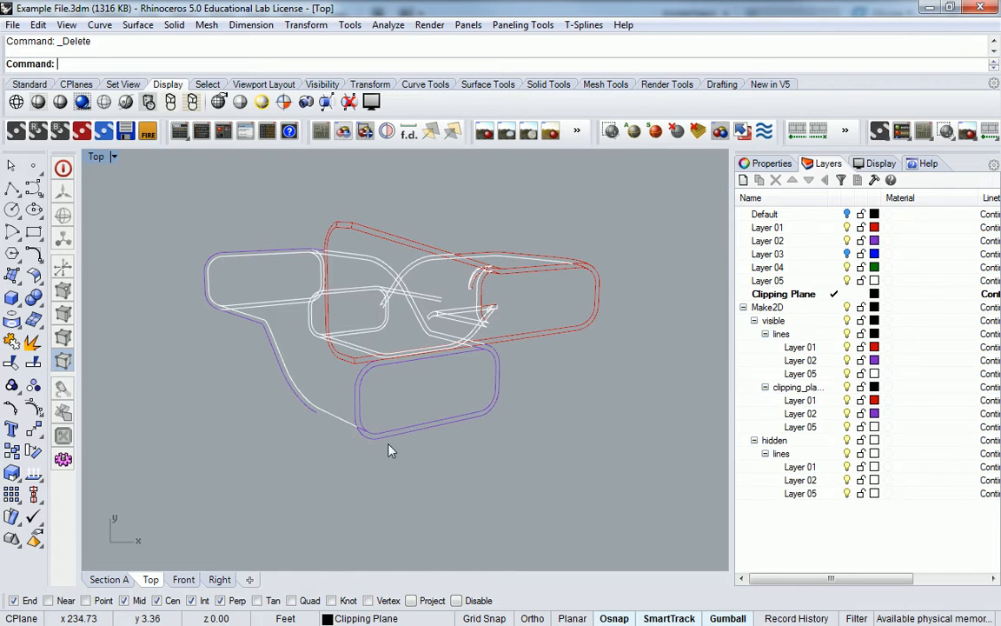
{"action": "key", "text": "ctrl+z"}
{"action": "scroll", "coordinate": [351, 435], "scroll_direction": "up", "scroll_amount": 3}
{"action": "key", "text": "Escape"}
Delete the overlapping lower white curve at the chair's lower-left end
{"action": "left_click", "coordinate": [352, 430]}
{"action": "scroll", "coordinate": [351, 429], "scroll_direction": "up", "scroll_amount": 6}
{"action": "left_click", "coordinate": [346, 407]}
{"action": "left_click", "coordinate": [358, 406]}
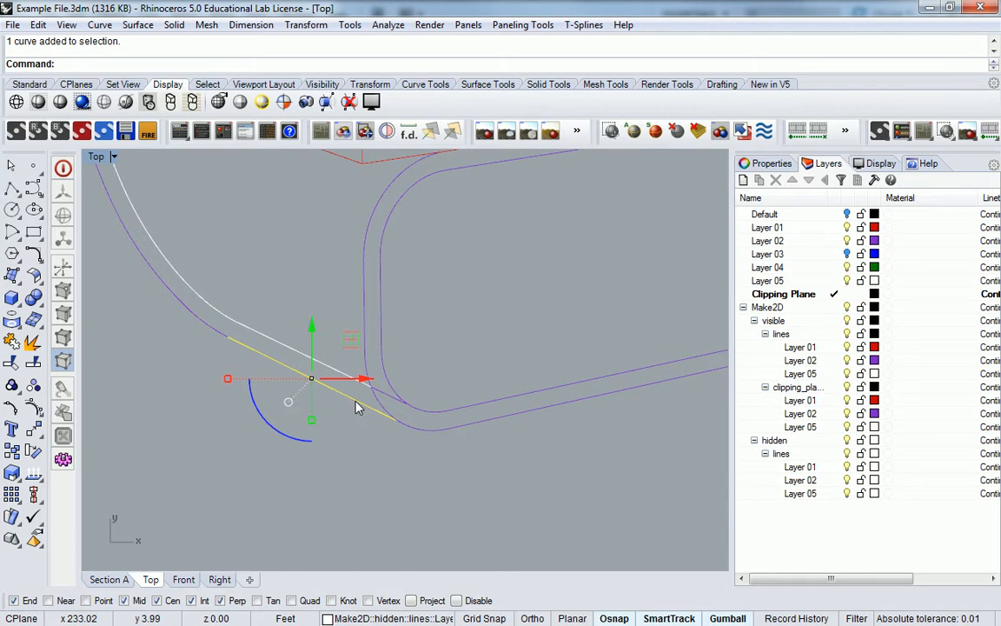
{"action": "key", "text": "ctrl+z"}
{"action": "key", "text": "Escape"}
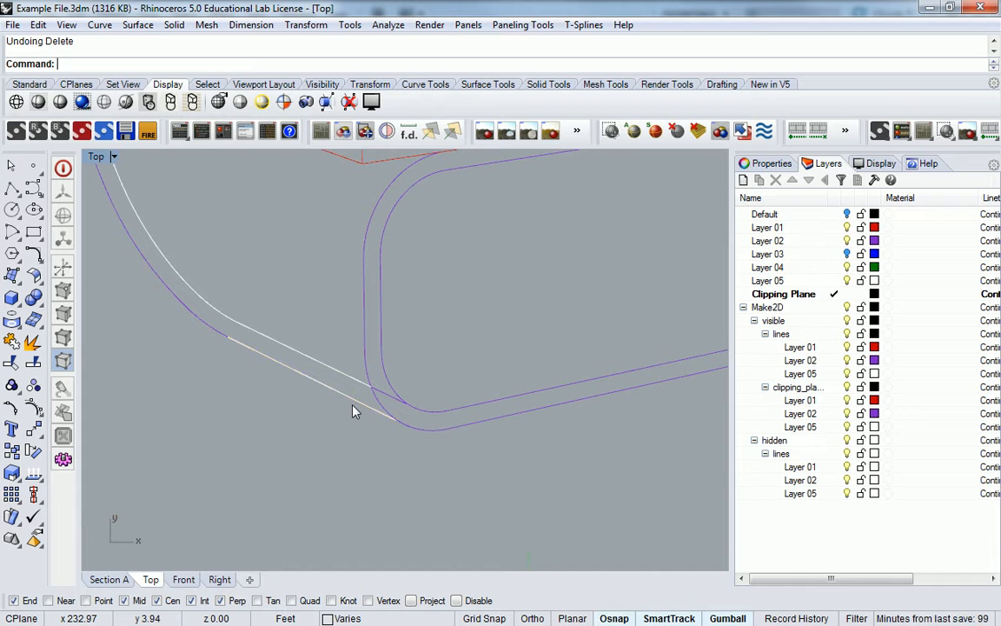
{"action": "key", "text": "ctrl+y"}
{"action": "left_click", "coordinate": [345, 399]}
{"action": "key", "text": "Delete"}
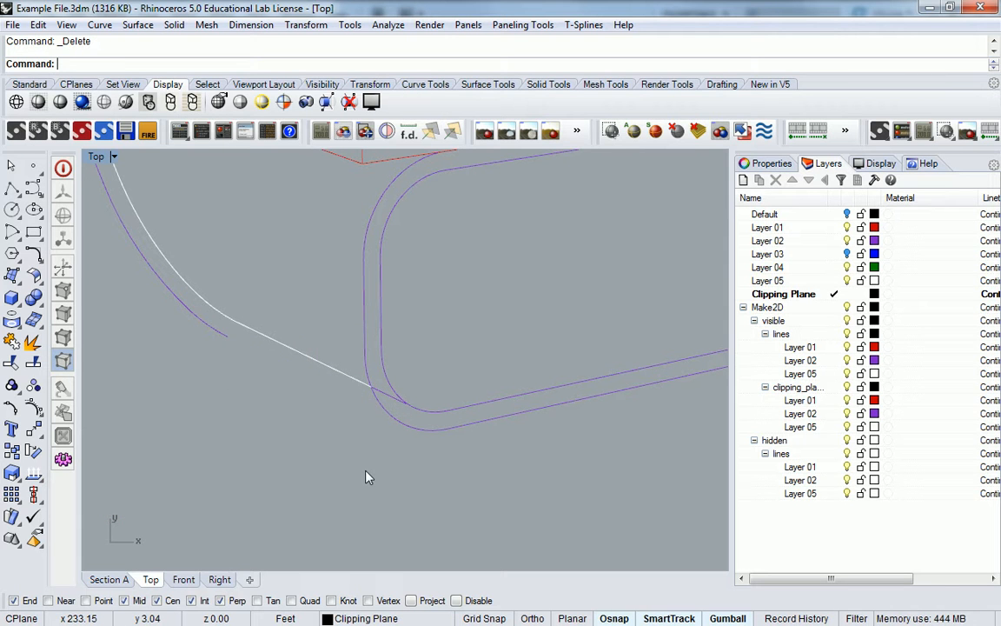
Restore the deleted curve and move it onto clipping-plane Layer 02
{"action": "key", "text": "ctrl+z"}
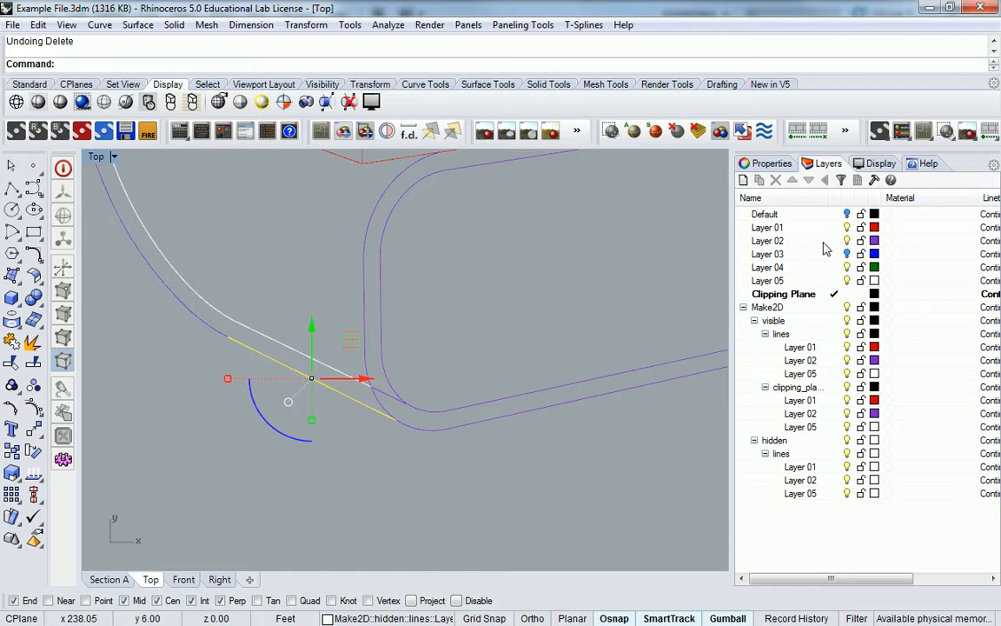
{"action": "right_click", "coordinate": [830, 415]}
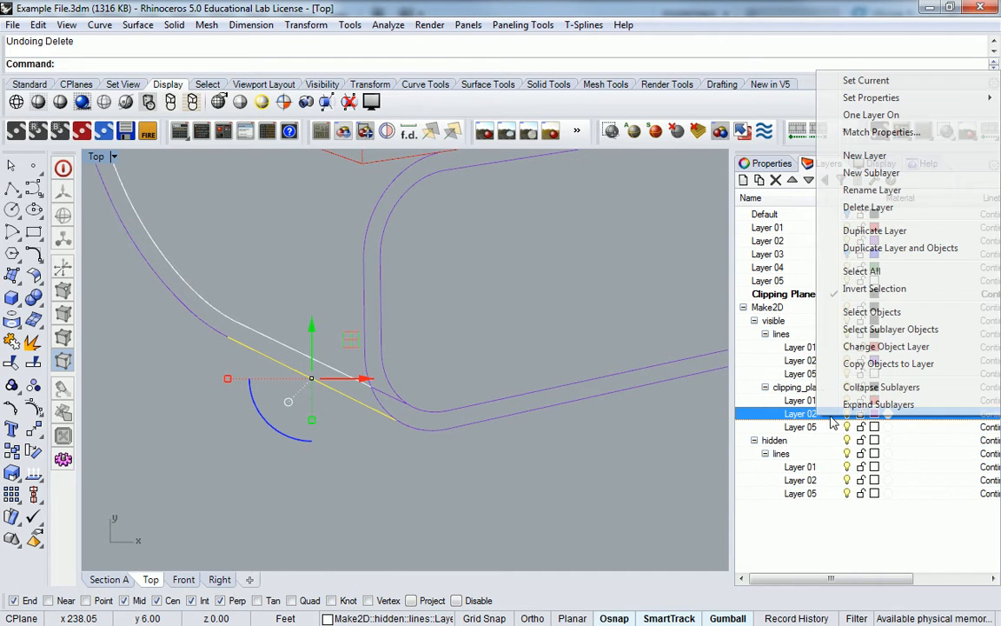
{"action": "left_click", "coordinate": [869, 347]}
{"action": "left_click", "coordinate": [377, 464]}
Frame the chair and window-select all 193 of its curves
{"action": "scroll", "coordinate": [400, 424], "scroll_direction": "down", "scroll_amount": 11}
{"action": "right_click_drag", "start_coordinate": [447, 370], "coordinate": [416, 411]}
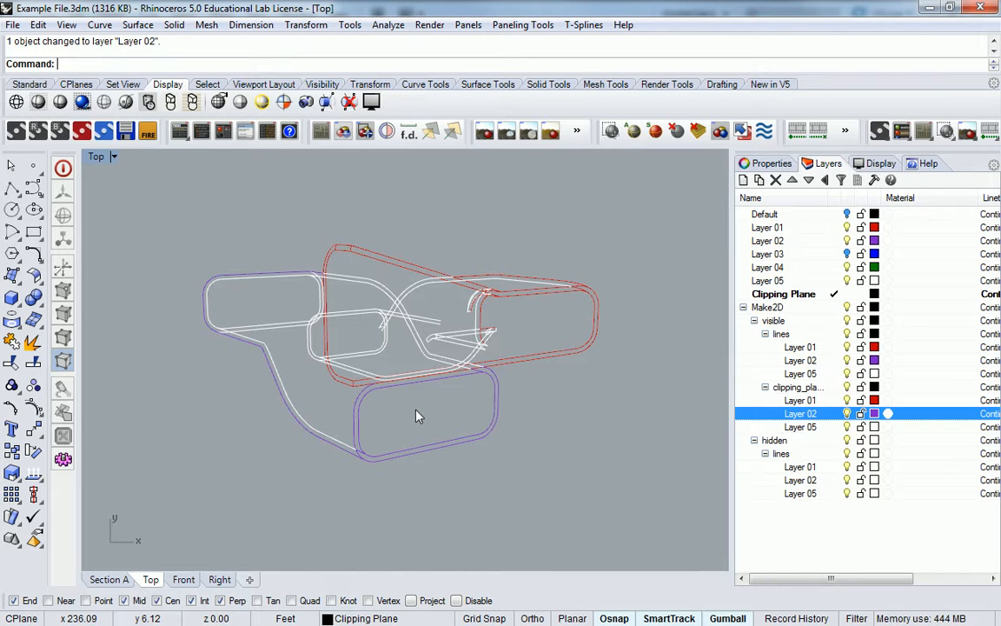
{"action": "scroll", "coordinate": [548, 275], "scroll_direction": "up", "scroll_amount": 3}
{"action": "scroll", "coordinate": [576, 284], "scroll_direction": "down", "scroll_amount": 3}
{"action": "right_click_drag", "start_coordinate": [574, 278], "coordinate": [527, 288]}
{"action": "left_click_drag", "start_coordinate": [128, 201], "coordinate": [595, 514]}
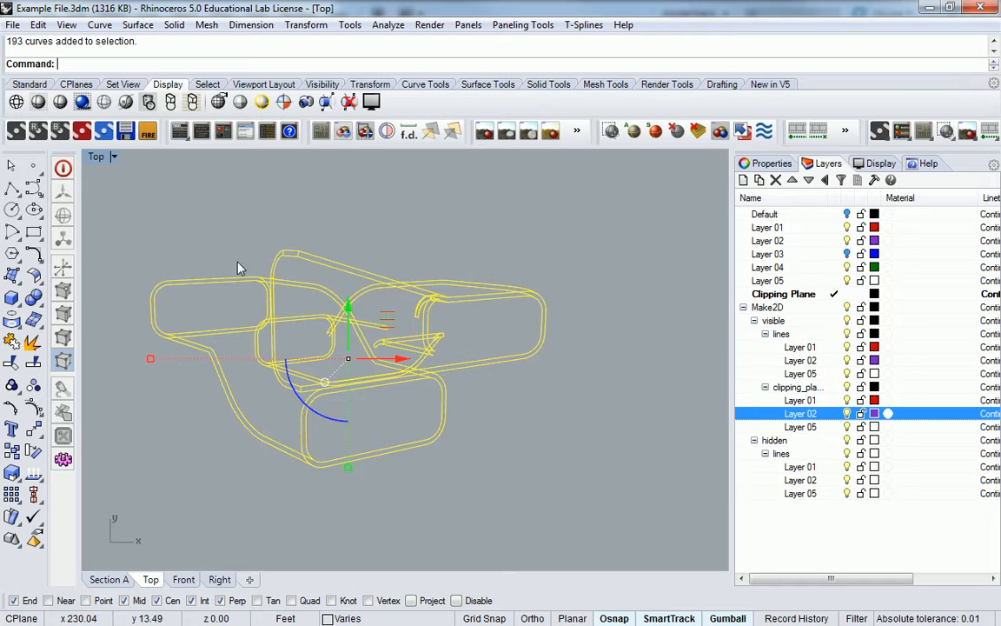
Export the selected curves to the network folder as 'dump section BG.dwg' with default DWG options
{"action": "left_click", "coordinate": [13, 24]}
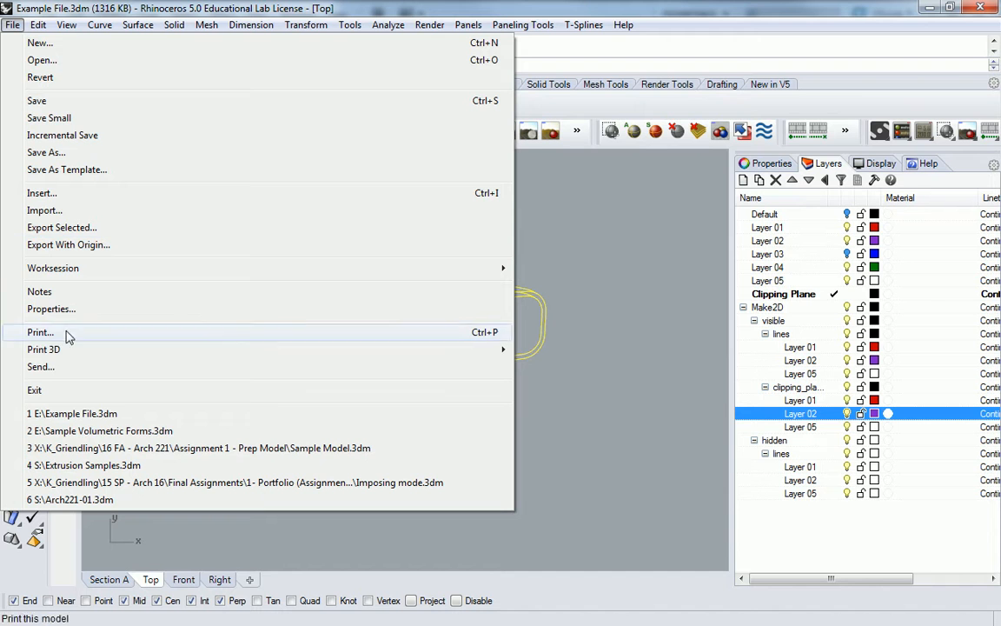
{"action": "left_click", "coordinate": [54, 153]}
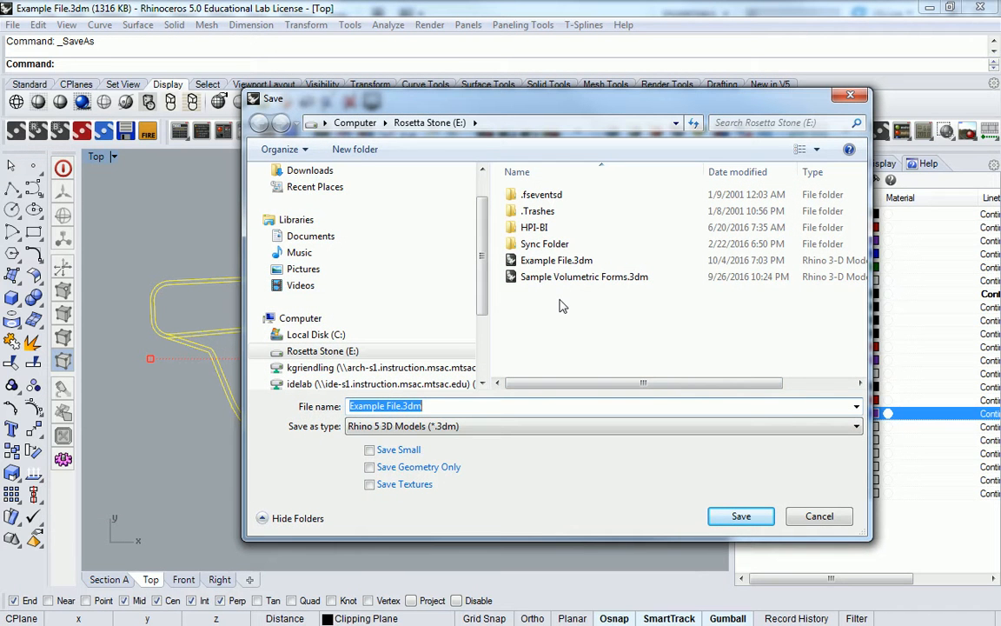
{"action": "left_click", "coordinate": [381, 367]}
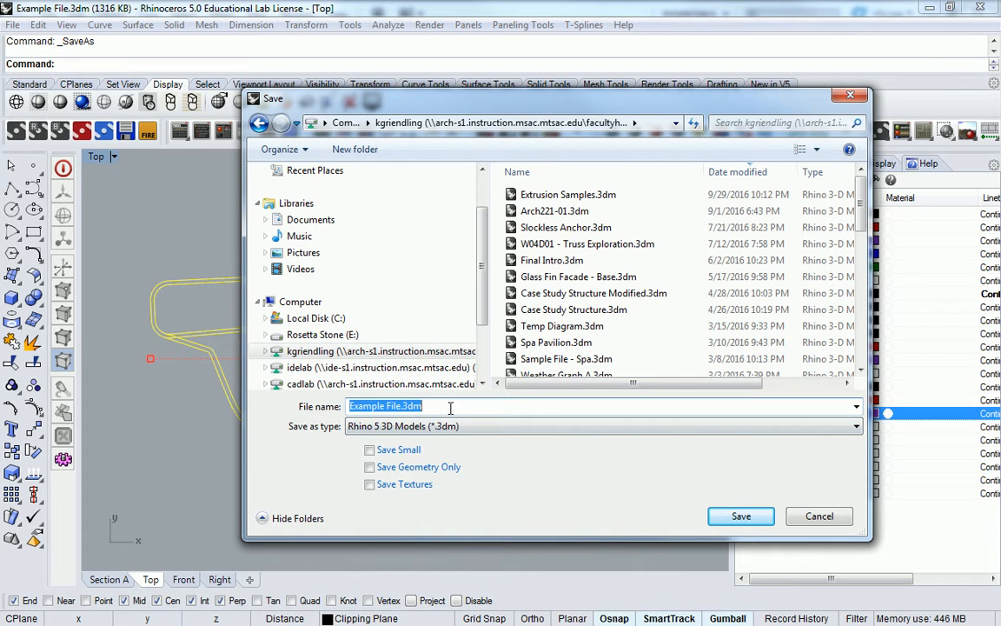
{"action": "type", "text": "dump section BG"}
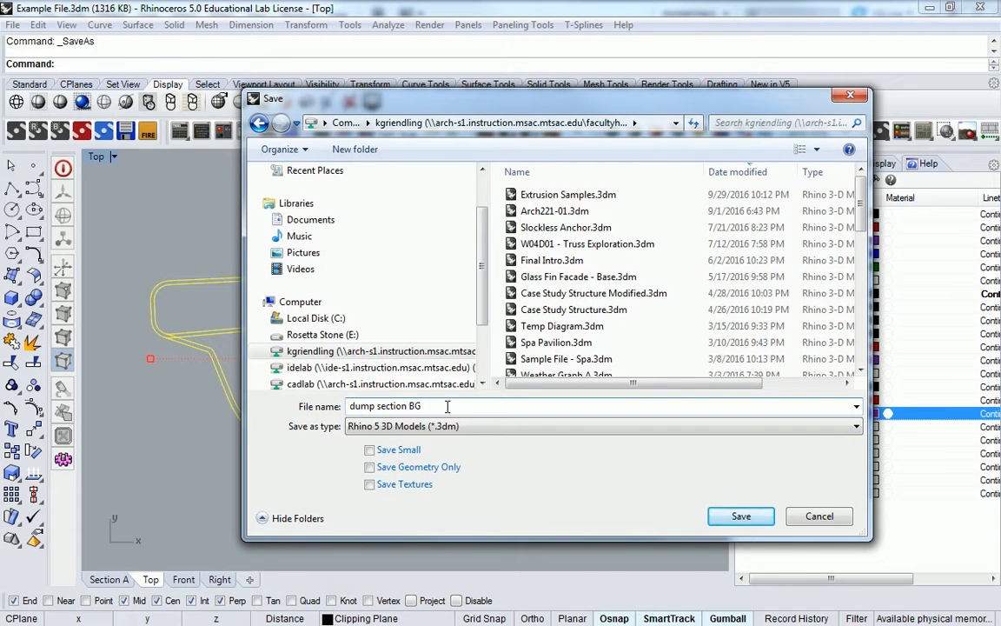
{"action": "left_click", "coordinate": [452, 425]}
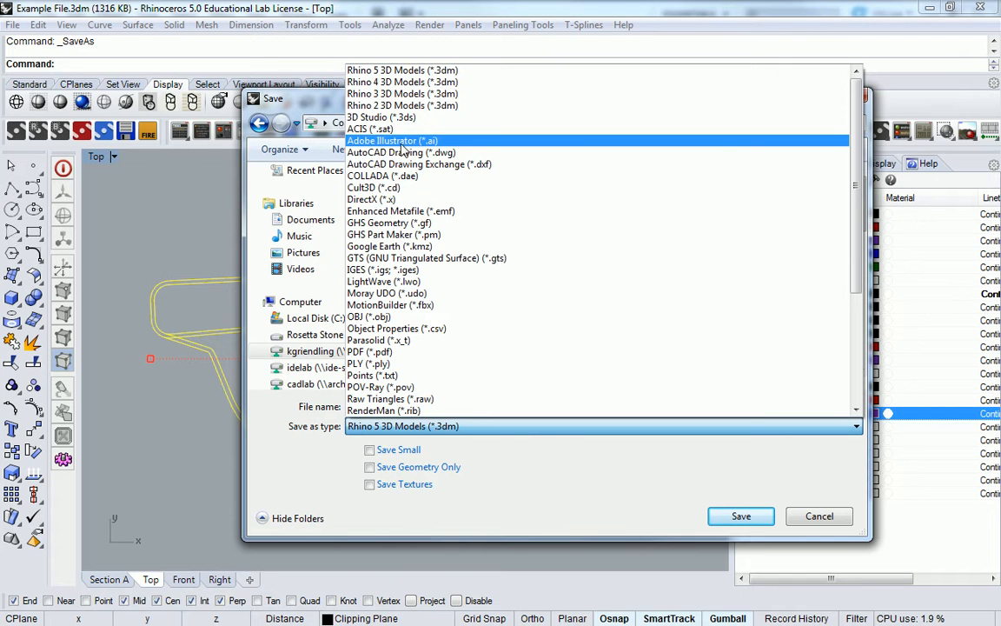
{"action": "left_click", "coordinate": [401, 153]}
{"action": "left_click", "coordinate": [742, 517]}
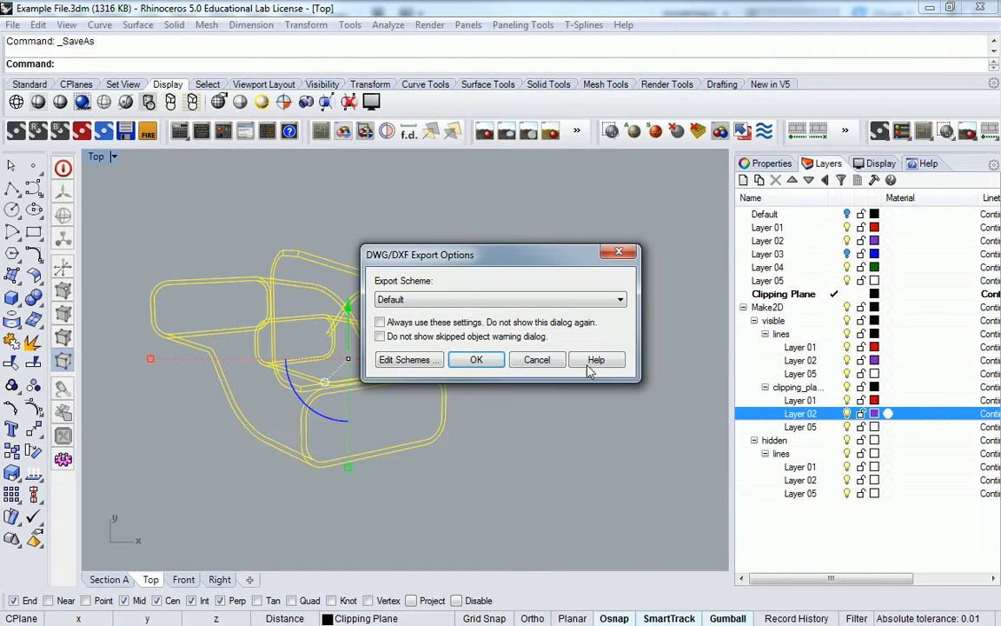
{"action": "left_click", "coordinate": [476, 360]}
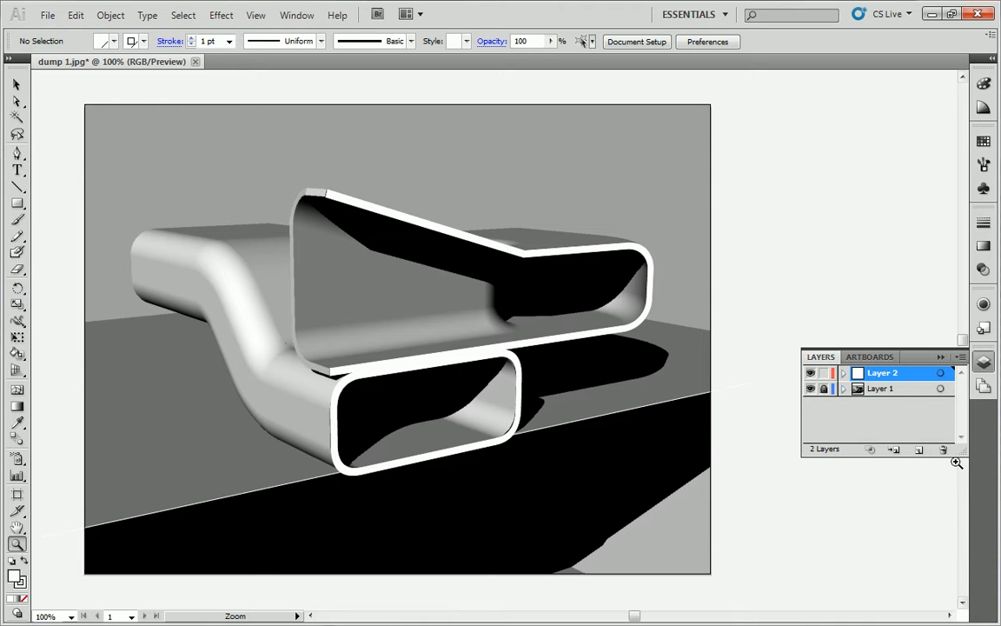
Place dump section BG.dwg into the document with scale-to-fit import and merged swatches
{"action": "left_click", "coordinate": [45, 14]}
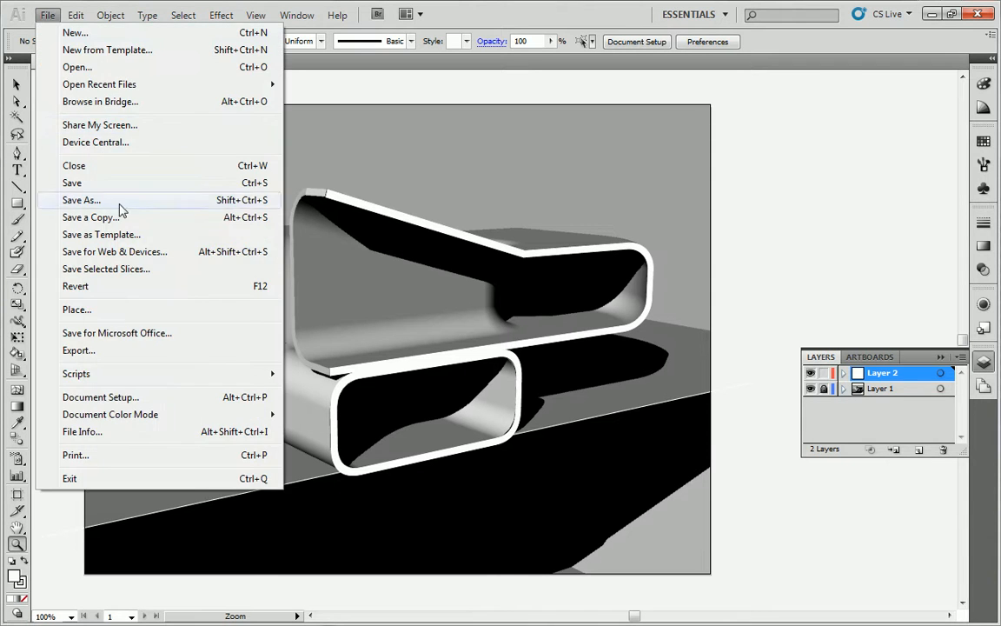
{"action": "left_click", "coordinate": [78, 309]}
{"action": "left_click", "coordinate": [162, 80]}
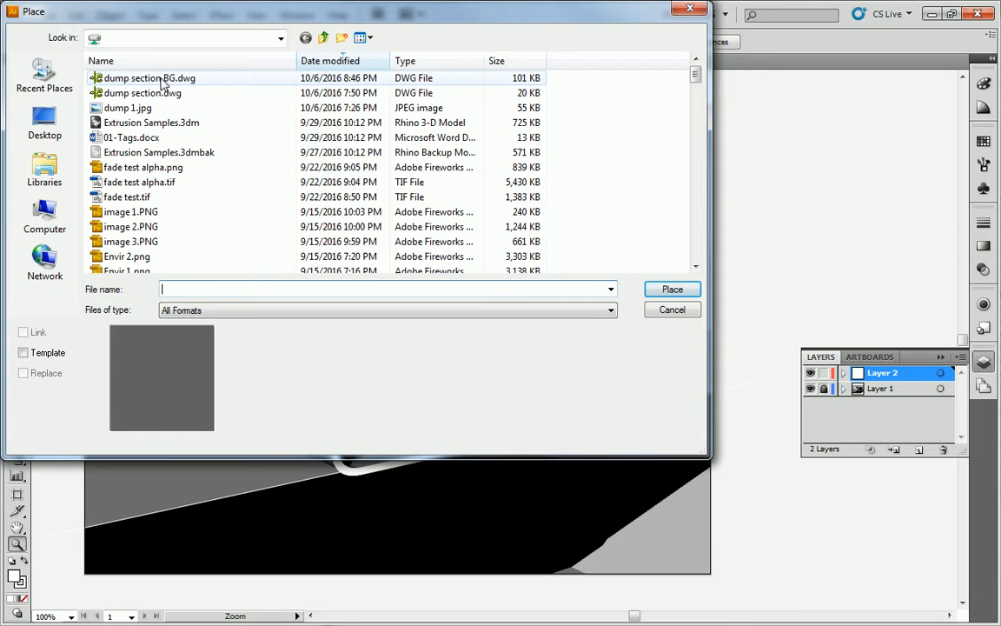
{"action": "left_click", "coordinate": [672, 291]}
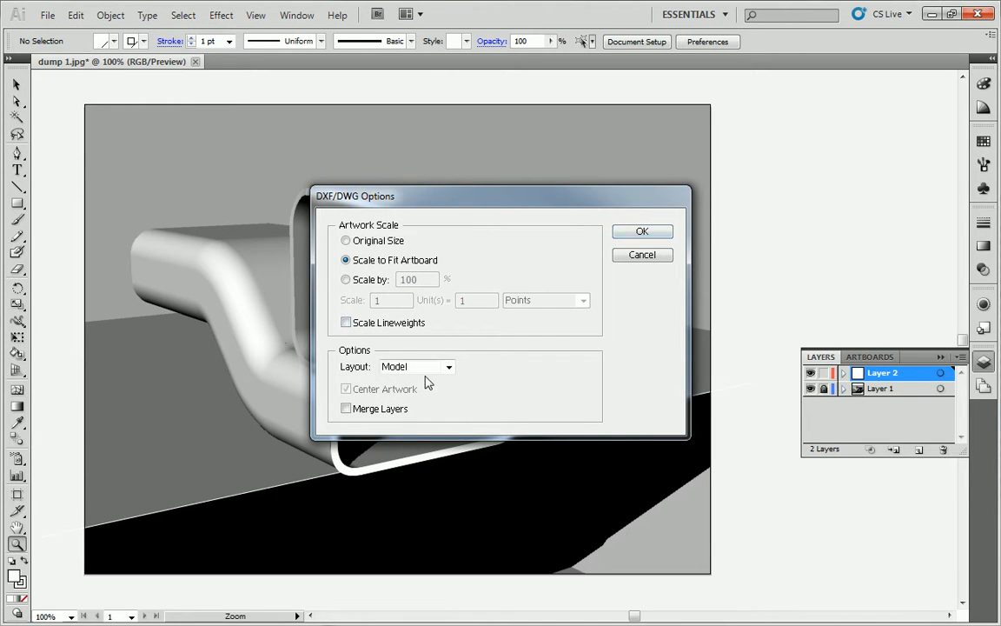
{"action": "left_click", "coordinate": [642, 230]}
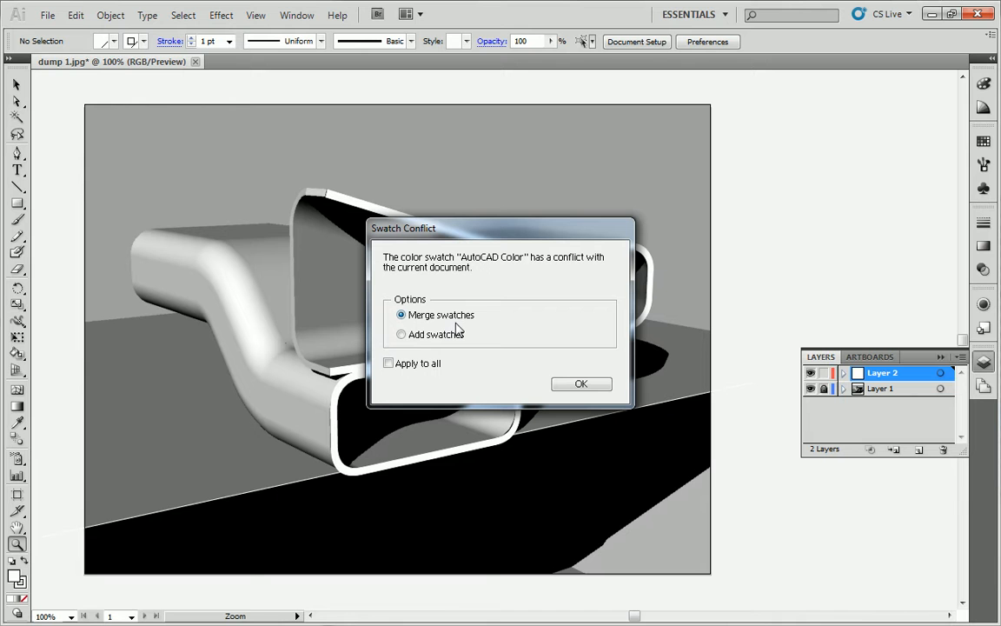
{"action": "left_click", "coordinate": [582, 385]}
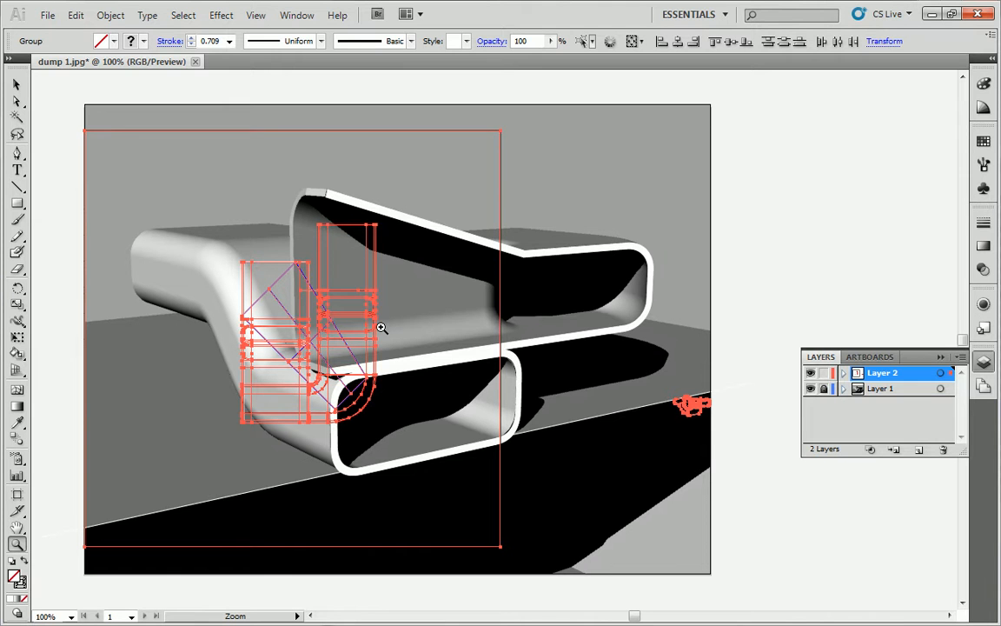
Select the old red linework group on Layer 2 and delete it
{"action": "scroll", "coordinate": [381, 327], "scroll_direction": "down", "scroll_amount": 2}
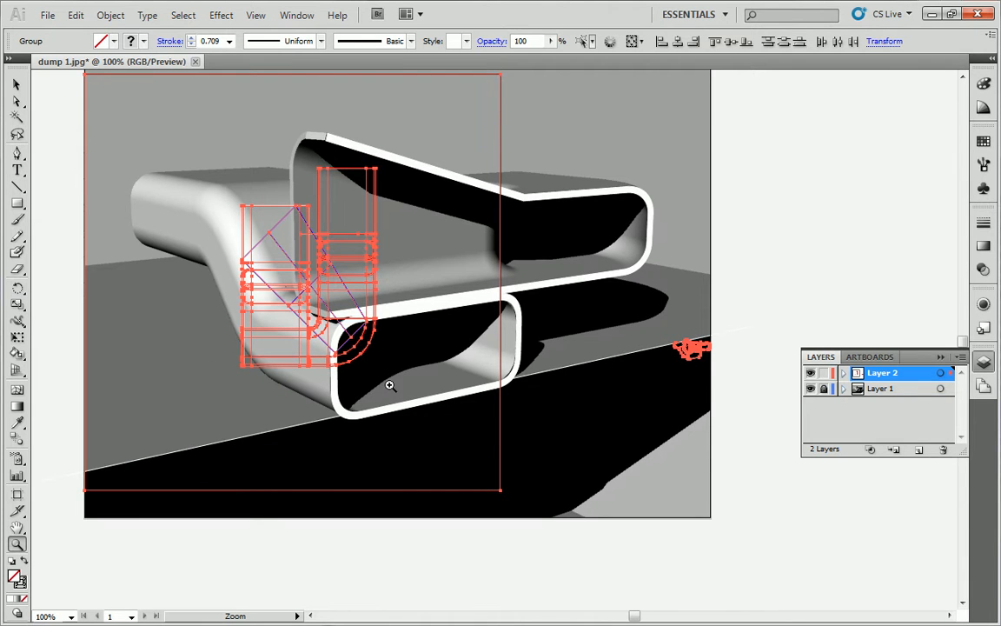
{"action": "scroll", "coordinate": [398, 324], "scroll_direction": "up", "scroll_amount": 1}
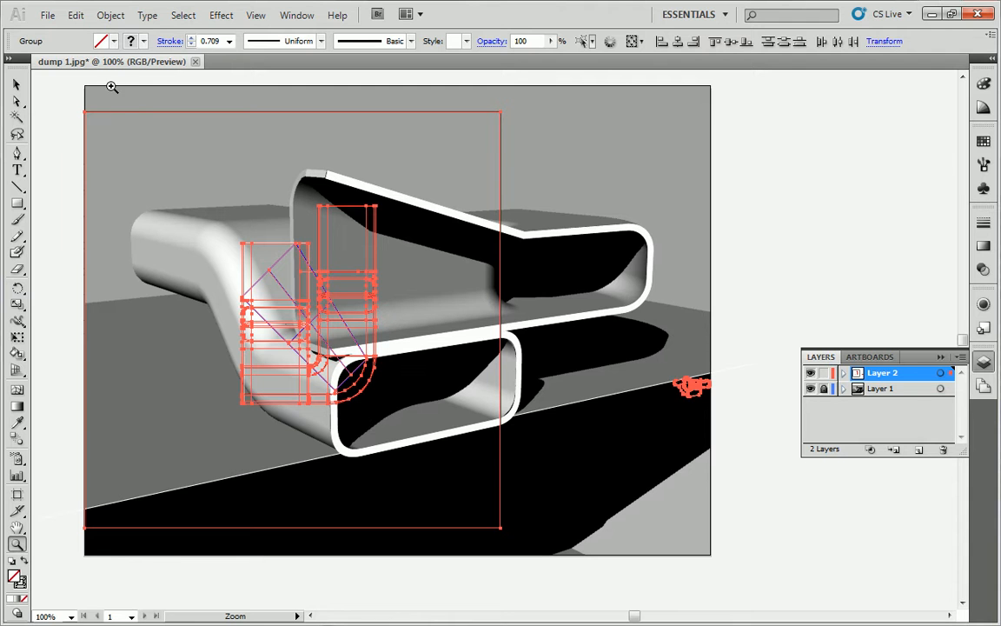
{"action": "left_click", "coordinate": [16, 84]}
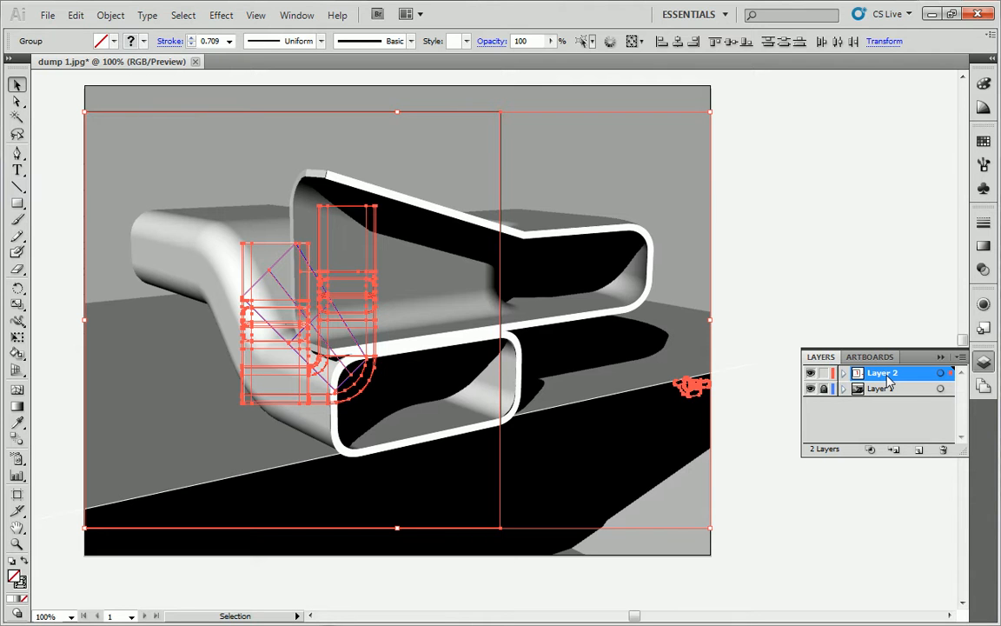
{"action": "key", "text": "Delete"}
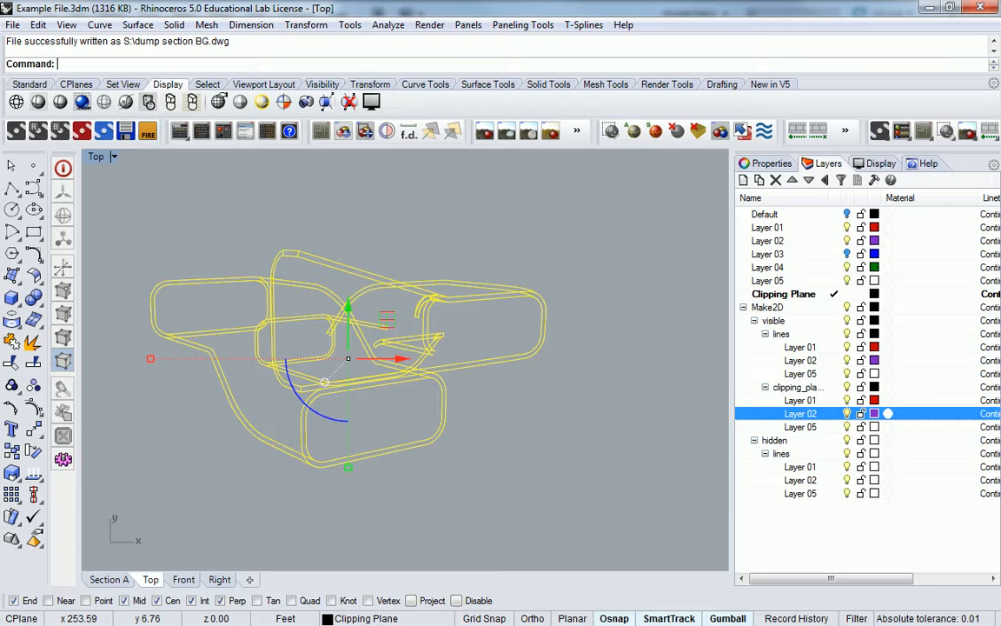
Select all the Make2D curves and begin an Export Selected, then cancel it
{"action": "scroll", "coordinate": [554, 278], "scroll_direction": "down", "scroll_amount": 2}
{"action": "scroll", "coordinate": [556, 276], "scroll_direction": "up", "scroll_amount": 8}
{"action": "scroll", "coordinate": [557, 276], "scroll_direction": "down", "scroll_amount": 6}
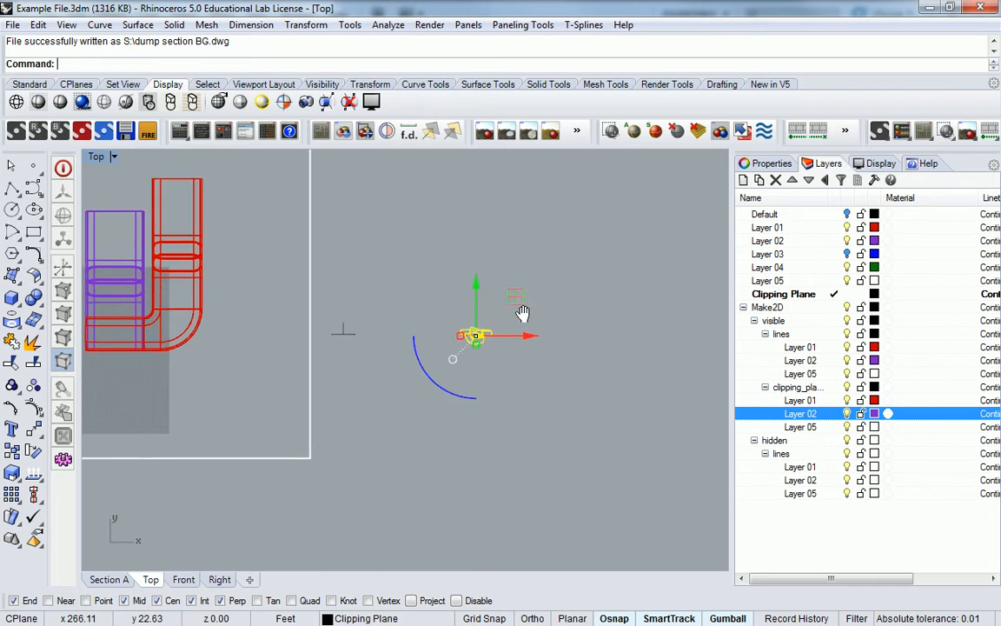
{"action": "key", "text": "ctrl+a"}
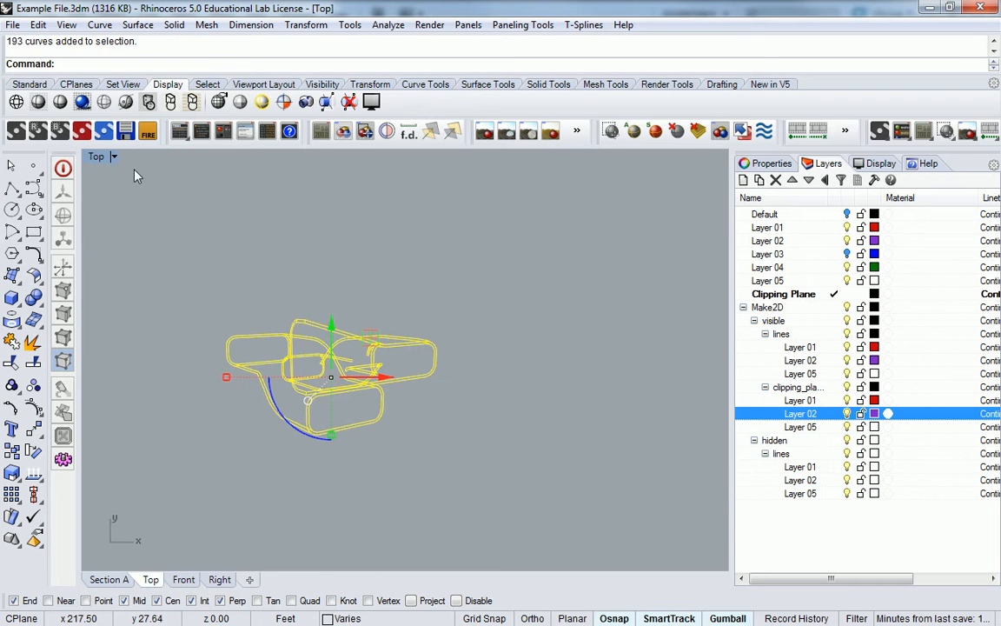
{"action": "left_click", "coordinate": [13, 24]}
{"action": "left_click", "coordinate": [68, 227]}
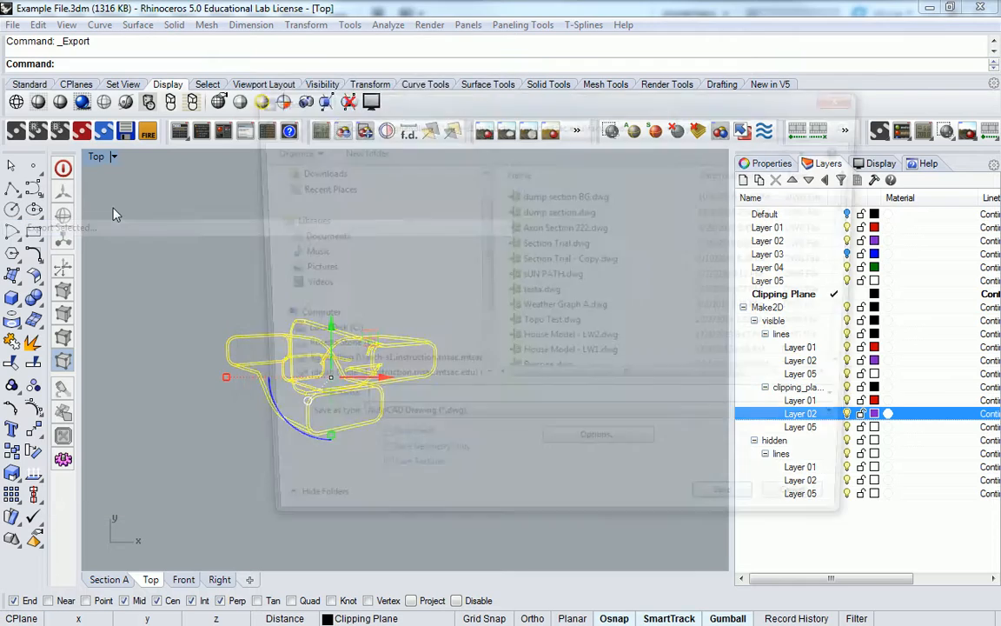
{"action": "key", "text": "Escape"}
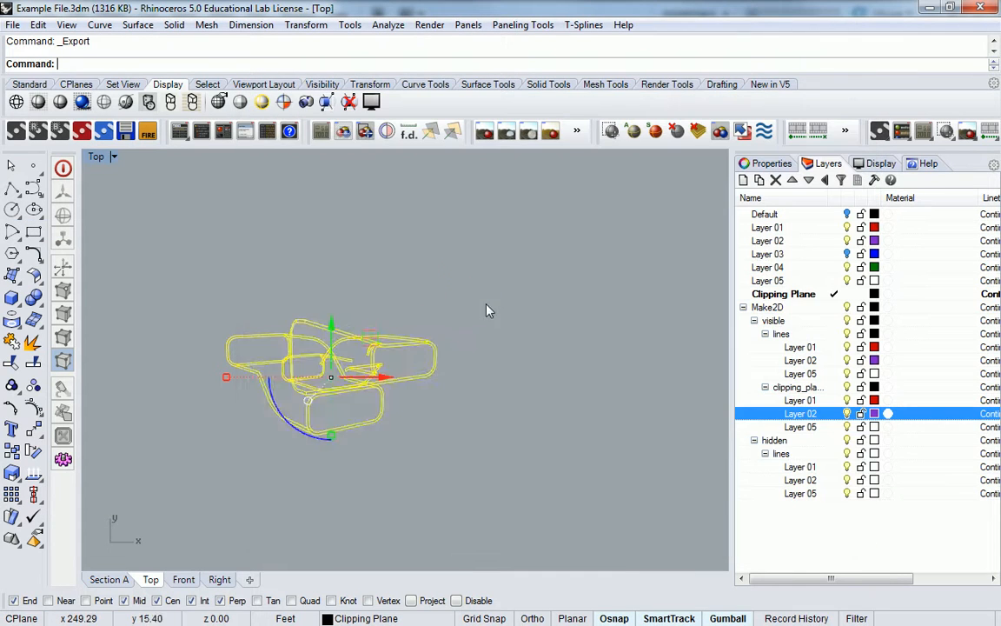
Export the selected curves as DWG, overwriting dump section BG.dwg with the default export settings
{"action": "scroll", "coordinate": [488, 305], "scroll_direction": "down", "scroll_amount": 10}
{"action": "scroll", "coordinate": [519, 280], "scroll_direction": "up", "scroll_amount": 8}
{"action": "scroll", "coordinate": [474, 343], "scroll_direction": "up", "scroll_amount": 5}
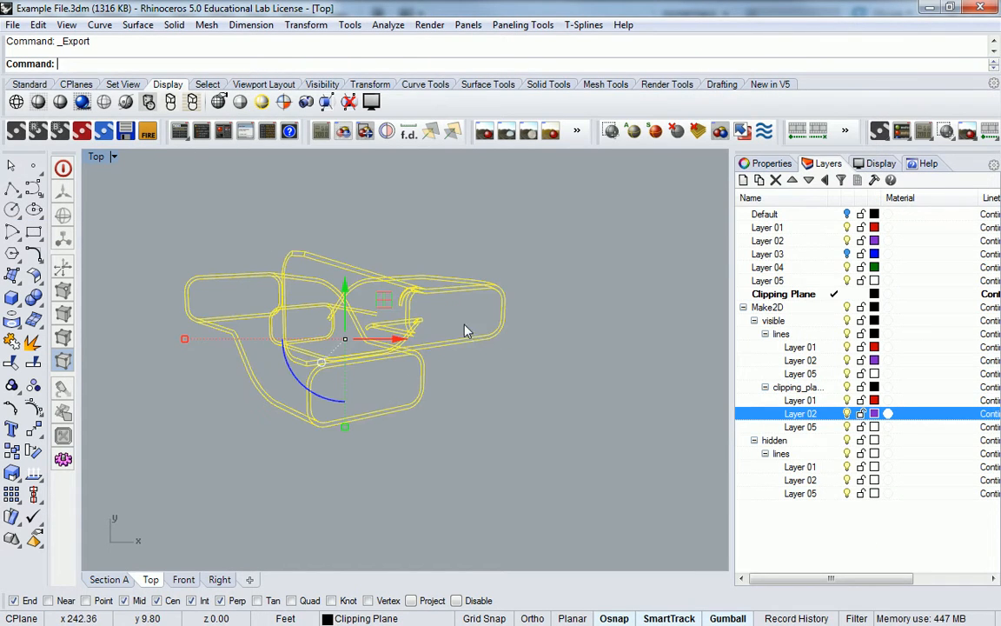
{"action": "left_click", "coordinate": [13, 24]}
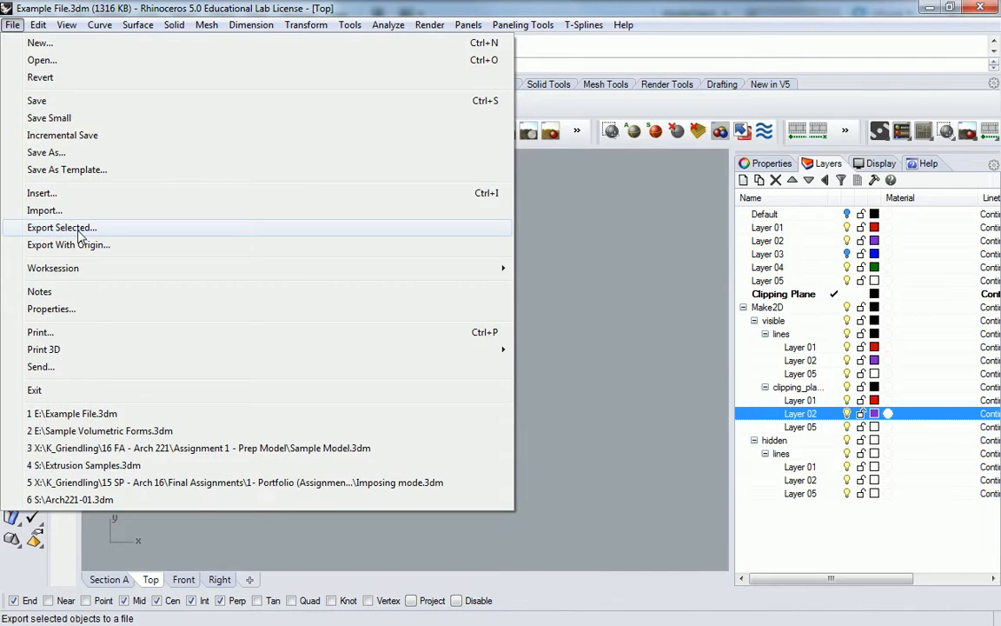
{"action": "left_click", "coordinate": [85, 227]}
{"action": "left_click", "coordinate": [563, 195]}
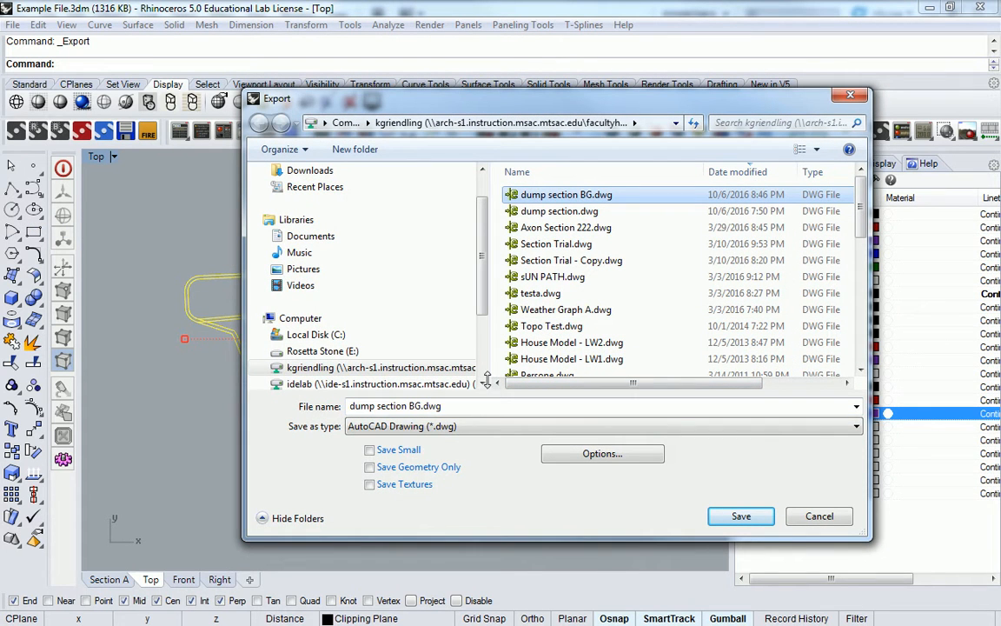
{"action": "left_click", "coordinate": [602, 453]}
{"action": "left_click", "coordinate": [474, 358]}
{"action": "left_click", "coordinate": [730, 516]}
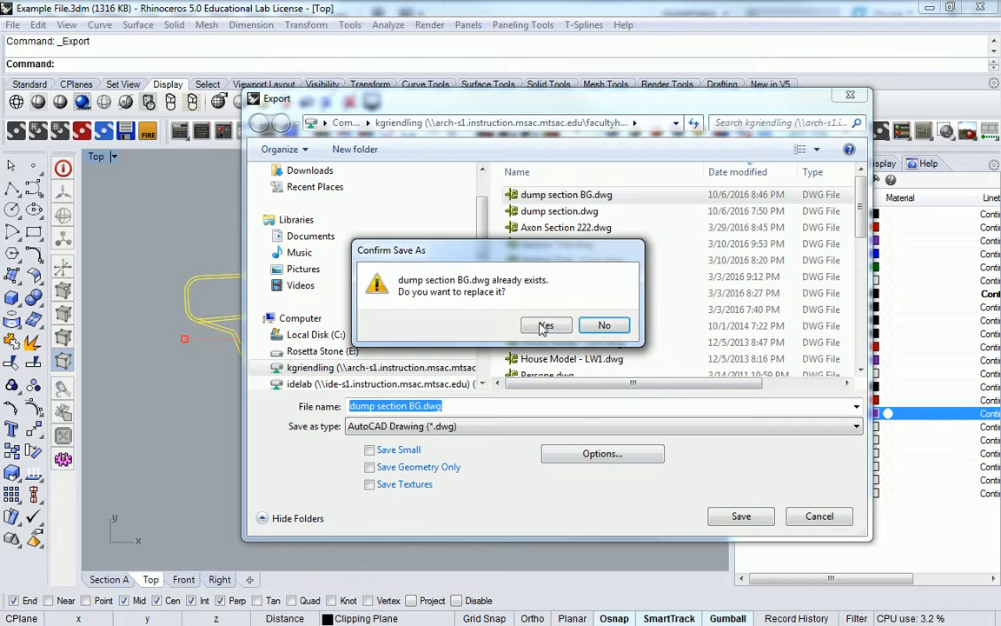
{"action": "left_click", "coordinate": [546, 323]}
{"action": "left_click", "coordinate": [478, 361]}
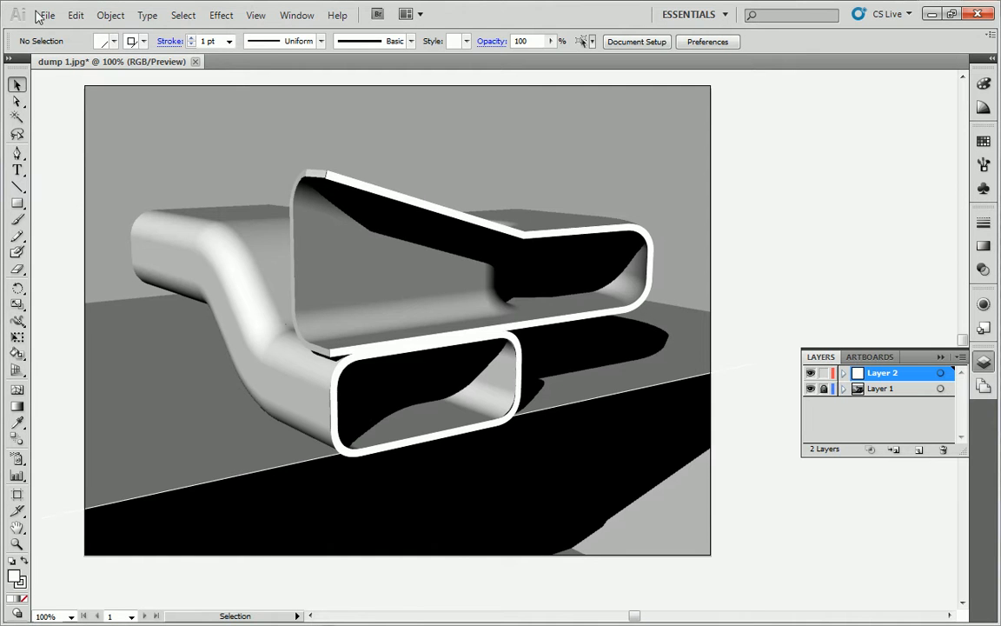
{"action": "left_click", "coordinate": [48, 15]}
Open dump section BG.dwg in Illustrator with scale-to-fit import options
{"action": "left_click", "coordinate": [74, 67]}
{"action": "double_click", "coordinate": [161, 80]}
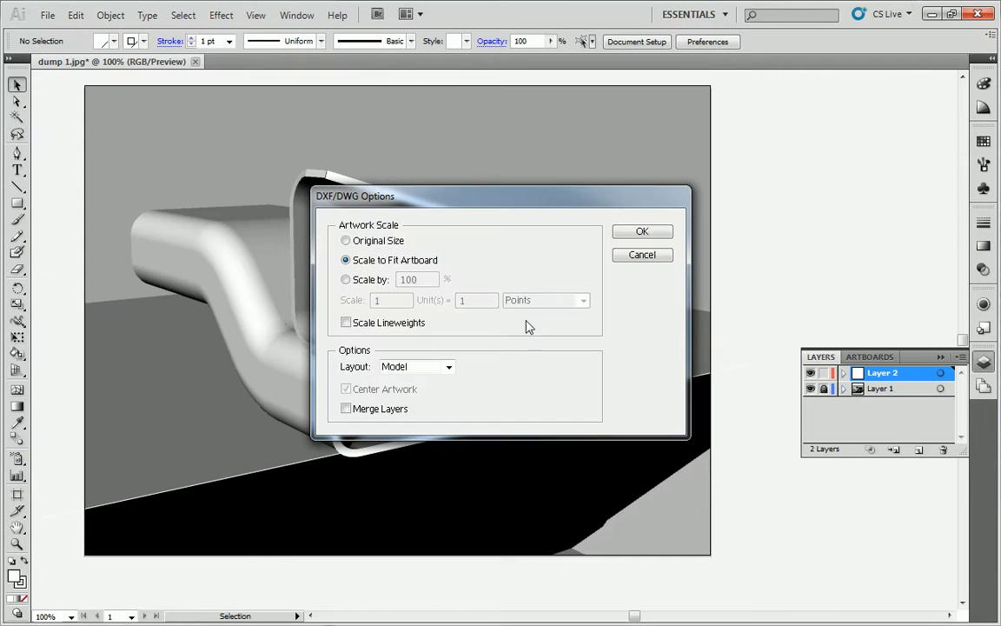
{"action": "left_click", "coordinate": [640, 232]}
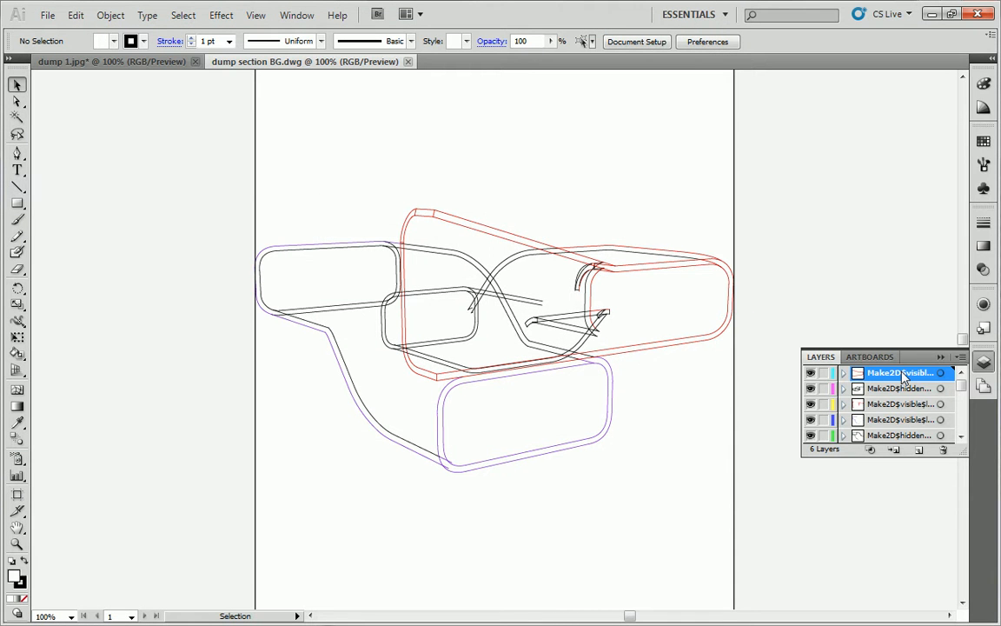
Select and copy all the DWG linework, then return to the dump 1.jpg document
{"action": "scroll", "coordinate": [904, 383], "scroll_direction": "down", "scroll_amount": 3}
{"action": "scroll", "coordinate": [919, 381], "scroll_direction": "up", "scroll_amount": 2}
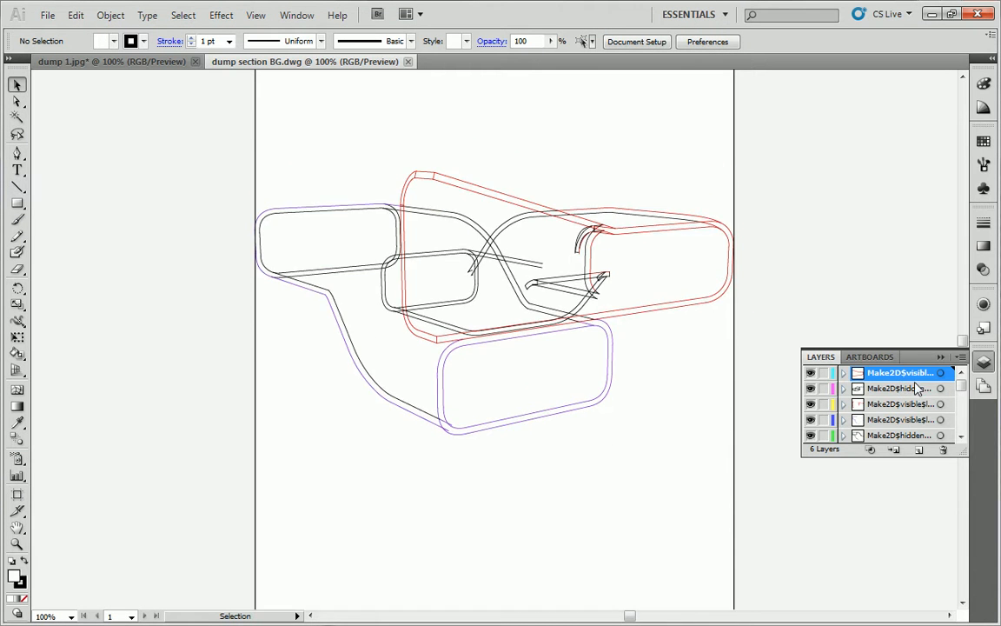
{"action": "left_click_drag", "start_coordinate": [960, 388], "coordinate": [960, 432]}
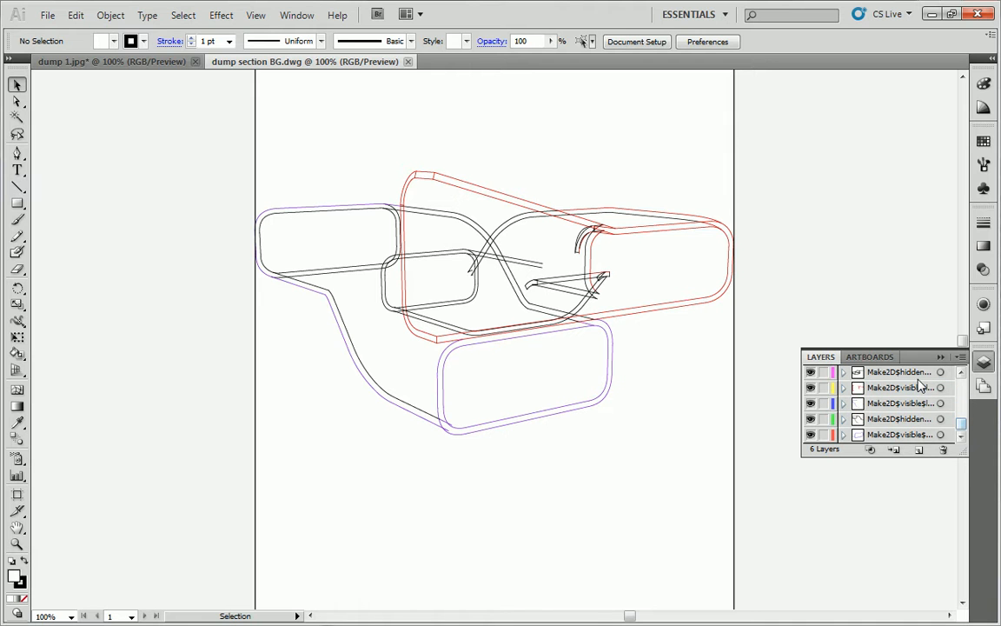
{"action": "scroll", "coordinate": [865, 339], "scroll_direction": "up", "scroll_amount": 1}
{"action": "mouse_move", "coordinate": [132, 96]}
{"action": "left_mouse_down"}
{"action": "mouse_move", "coordinate": [344, 276]}
{"action": "mouse_move", "coordinate": [835, 500]}
{"action": "left_mouse_up"}
{"action": "key", "text": "a"}
{"action": "key", "text": "v"}
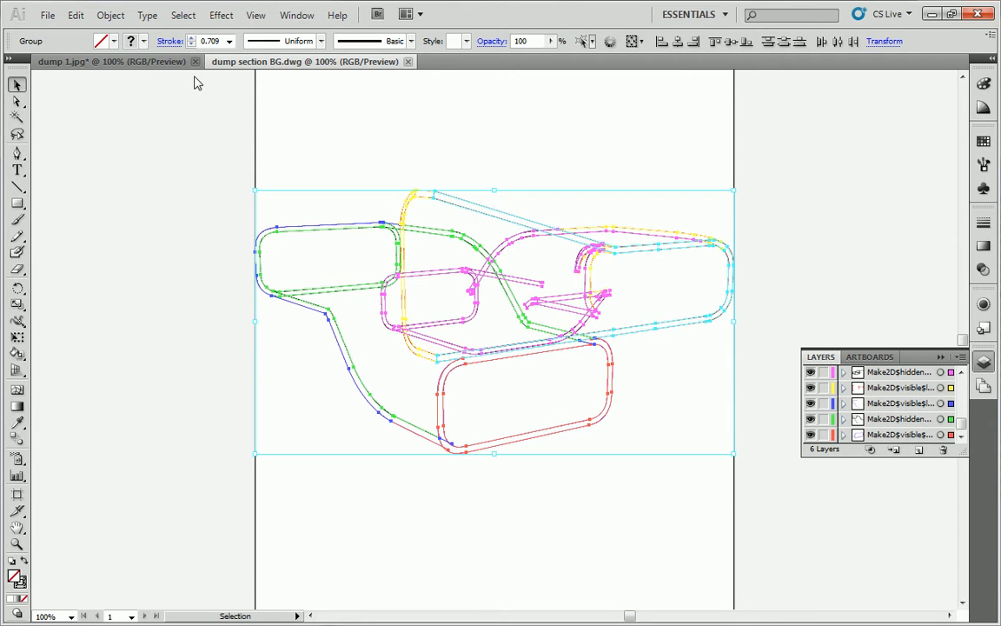
{"action": "left_click", "coordinate": [130, 61]}
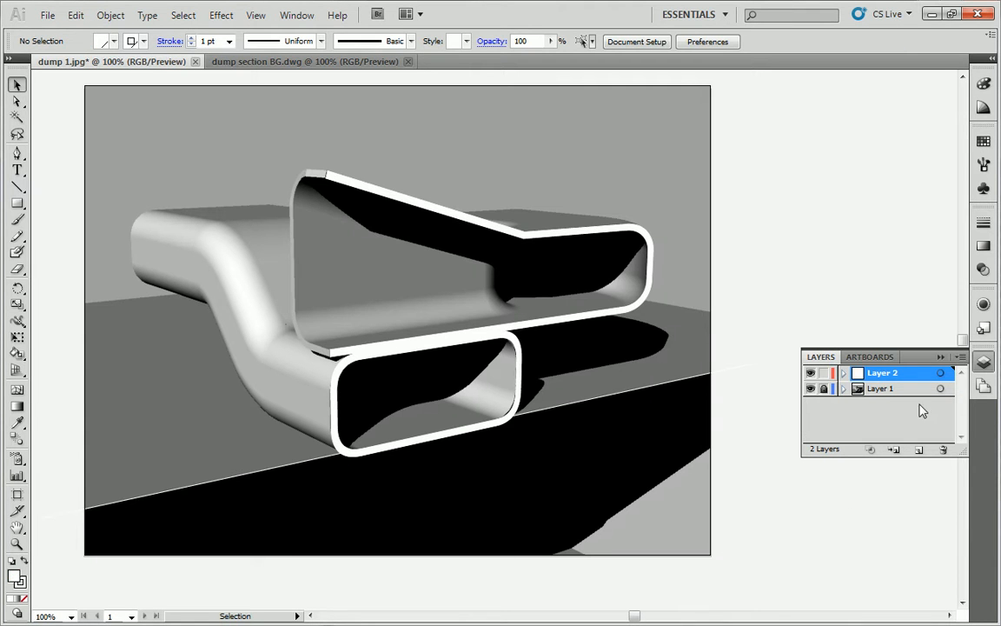
Turn on Paste Remembers Layers, paste the linework onto dump 1.jpg, and merge the AutoCAD Color swatch
{"action": "left_click", "coordinate": [960, 358]}
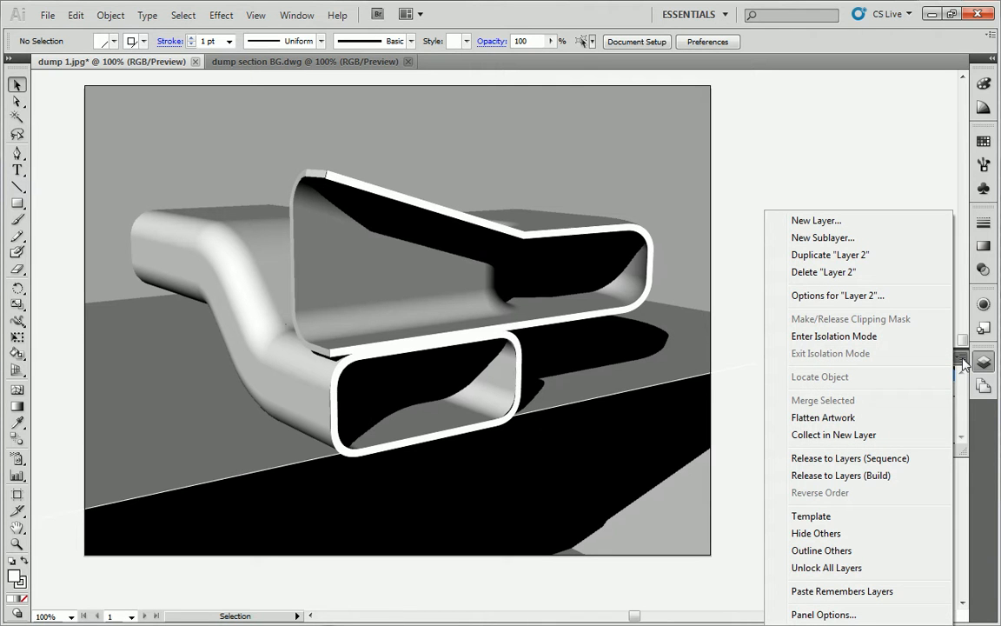
{"action": "left_click", "coordinate": [831, 593]}
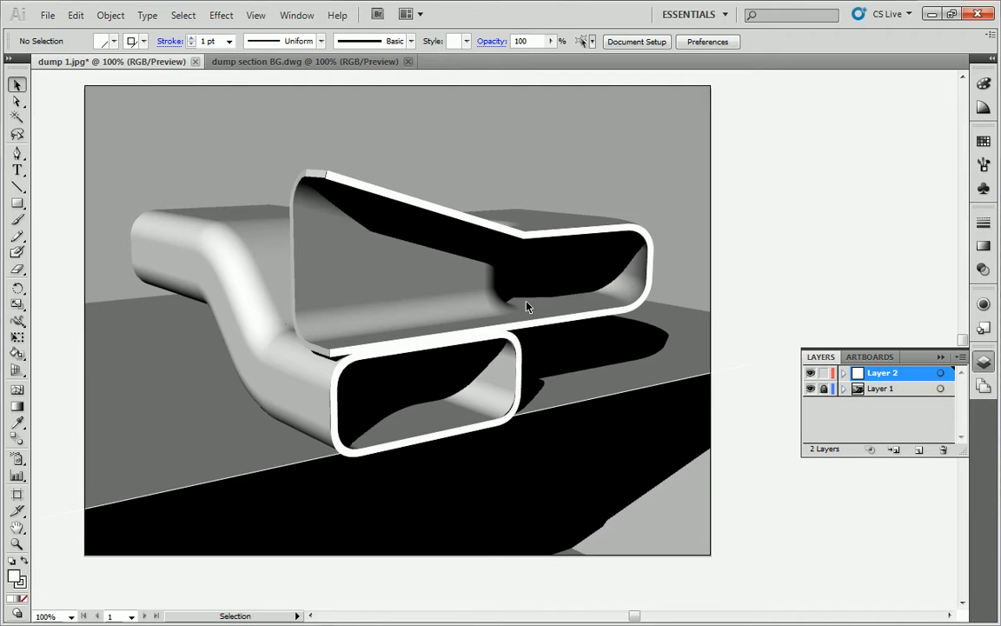
{"action": "key", "text": "a"}
{"action": "key", "text": "ctrl+v"}
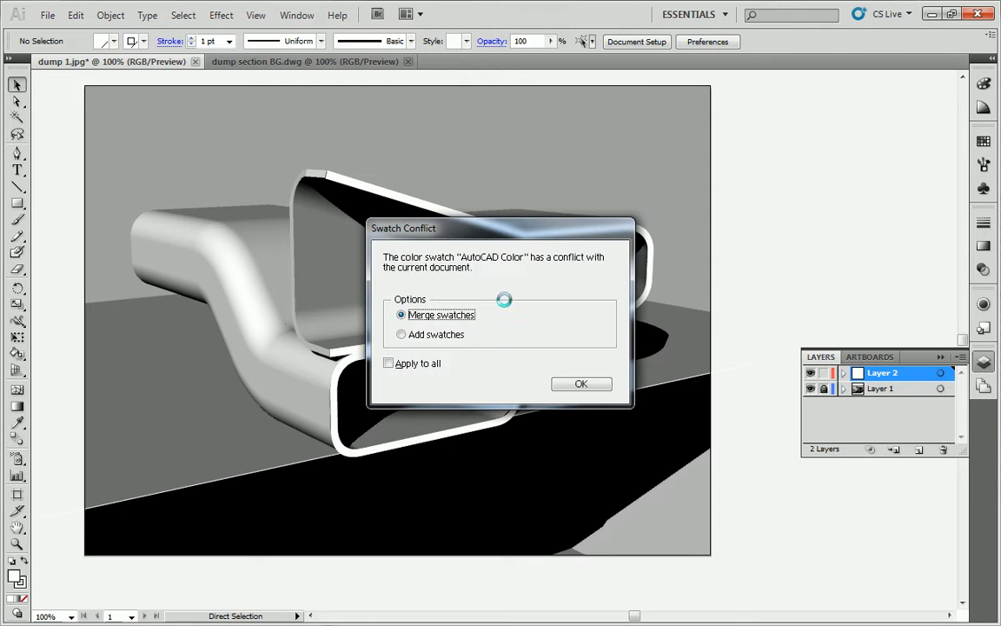
{"action": "left_click", "coordinate": [578, 382]}
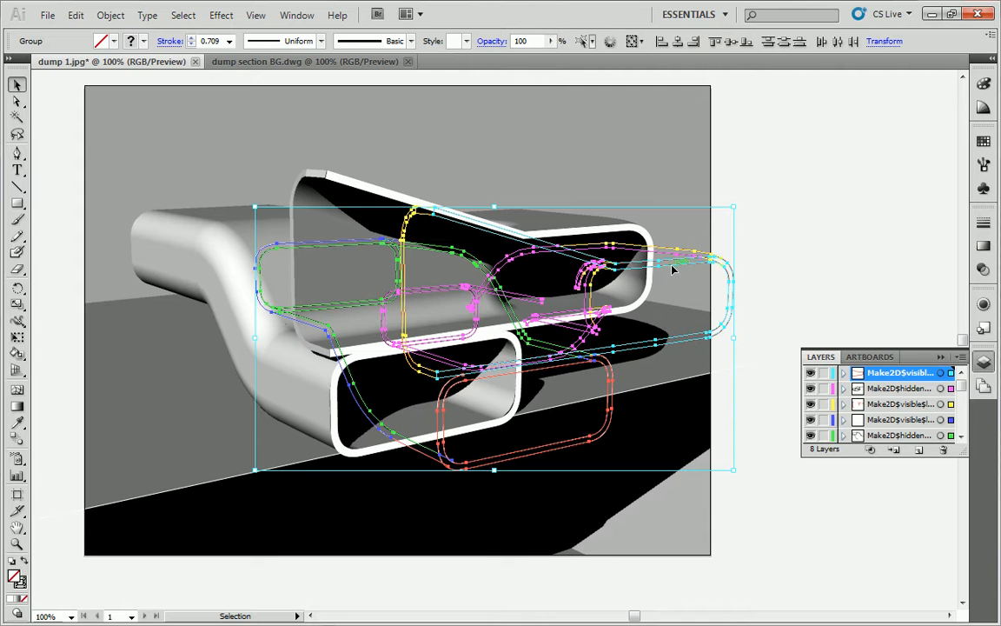
Move and enlarge the linework over the chair, nudge it down three times, then deselect
{"action": "left_click_drag", "start_coordinate": [687, 273], "coordinate": [602, 243]}
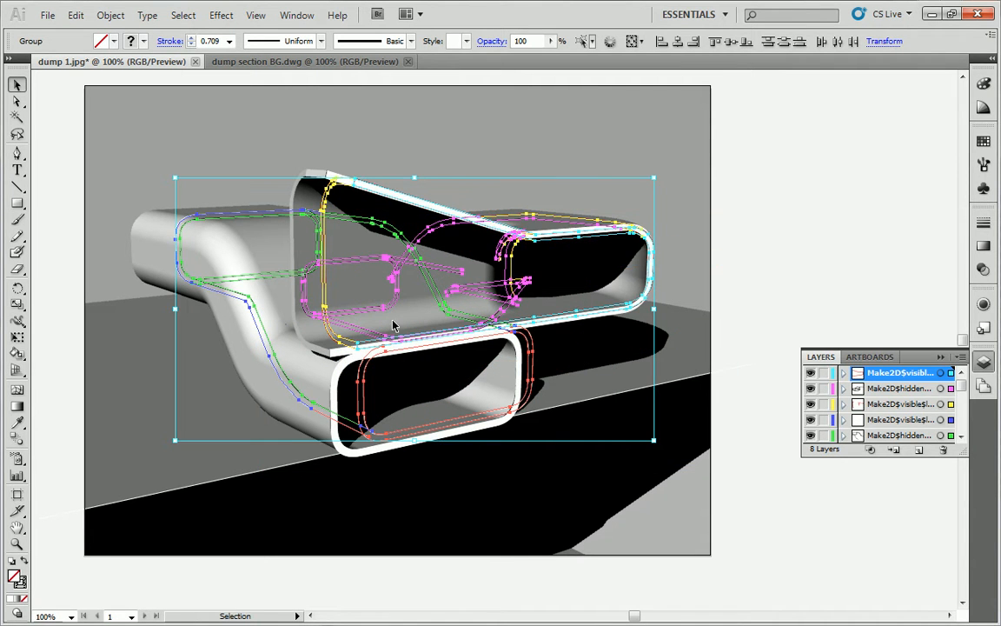
{"action": "left_click_drag", "start_coordinate": [174, 179], "coordinate": [126, 151]}
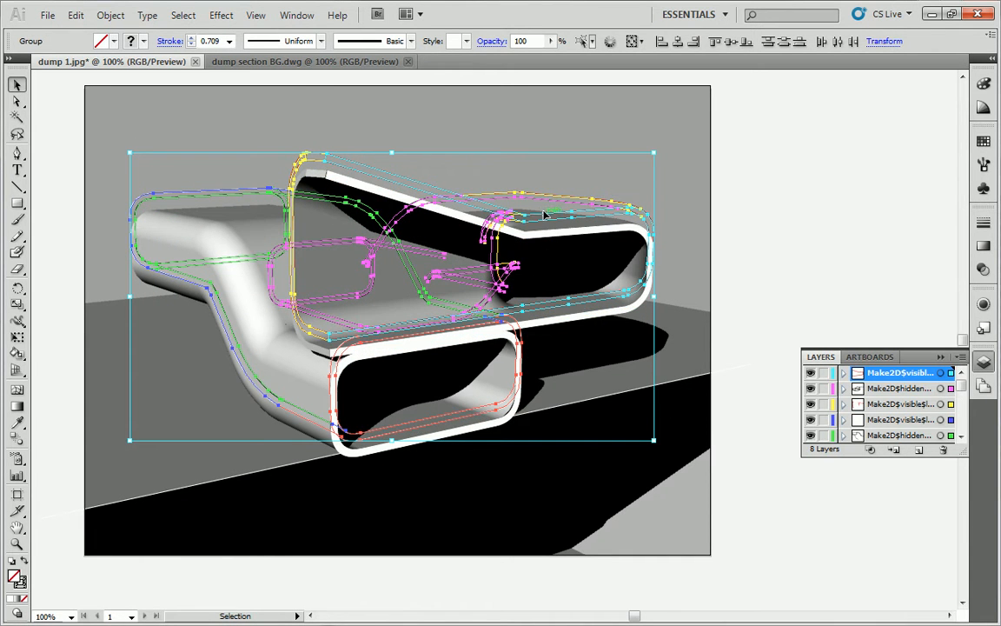
{"action": "key", "text": "Down"}
{"action": "key", "text": "Down"}
{"action": "key", "text": "Down"}
{"action": "key", "text": "Down"}
{"action": "key", "text": "Down"}
{"action": "key", "text": "Down"}
{"action": "key", "text": "Down"}
{"action": "key", "text": "Down"}
{"action": "key", "text": "Down"}
{"action": "key", "text": "Down"}
{"action": "key", "text": "Down"}
{"action": "key", "text": "Down"}
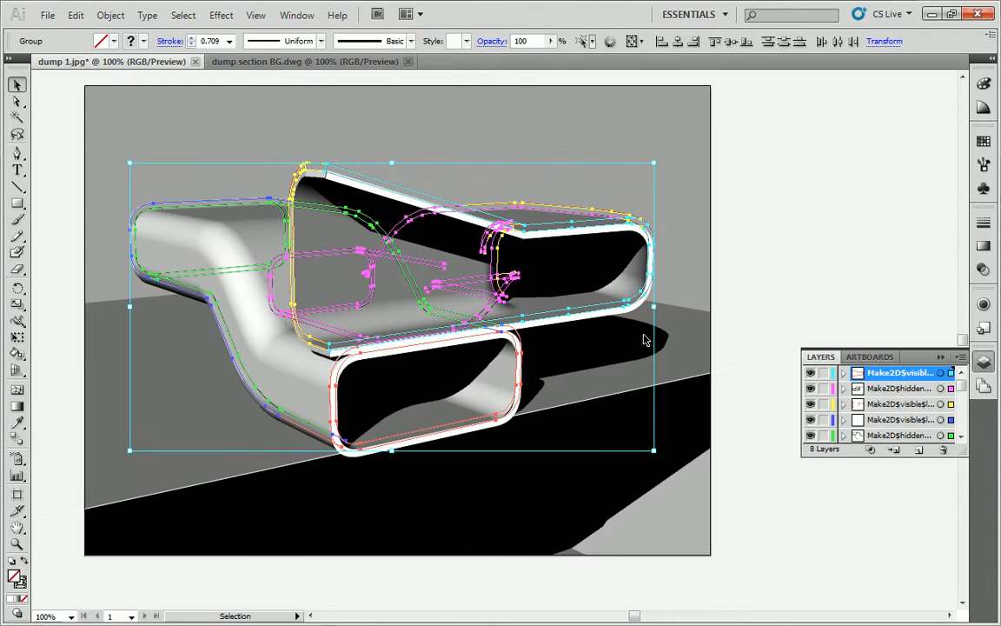
{"action": "key", "text": "Down"}
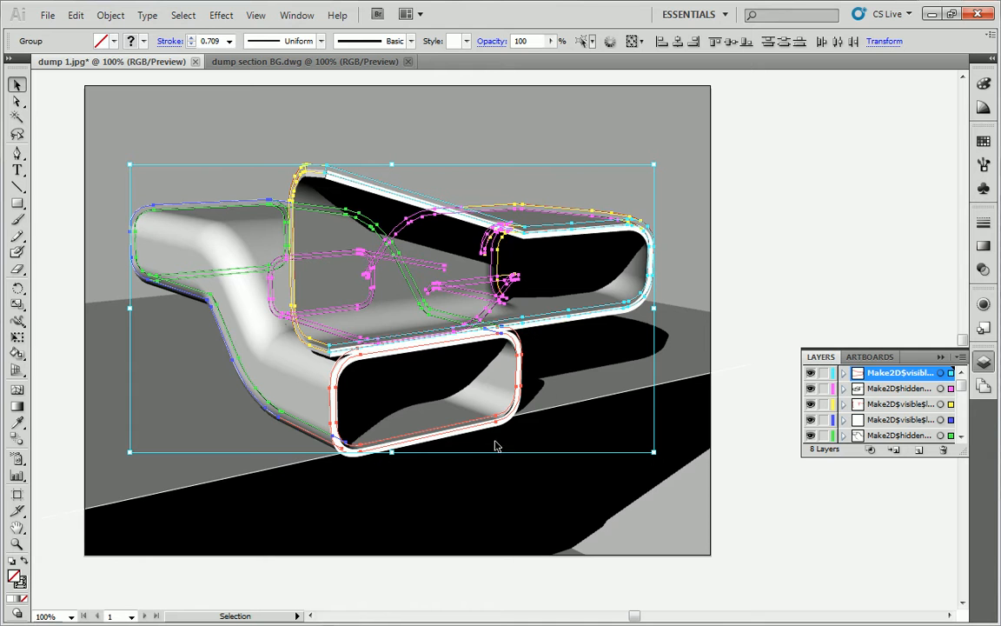
{"action": "key", "text": "Down"}
{"action": "key", "text": "Down"}
{"action": "key", "text": "Down"}
{"action": "key", "text": "Down"}
{"action": "key", "text": "Down"}
{"action": "key", "text": "Down"}
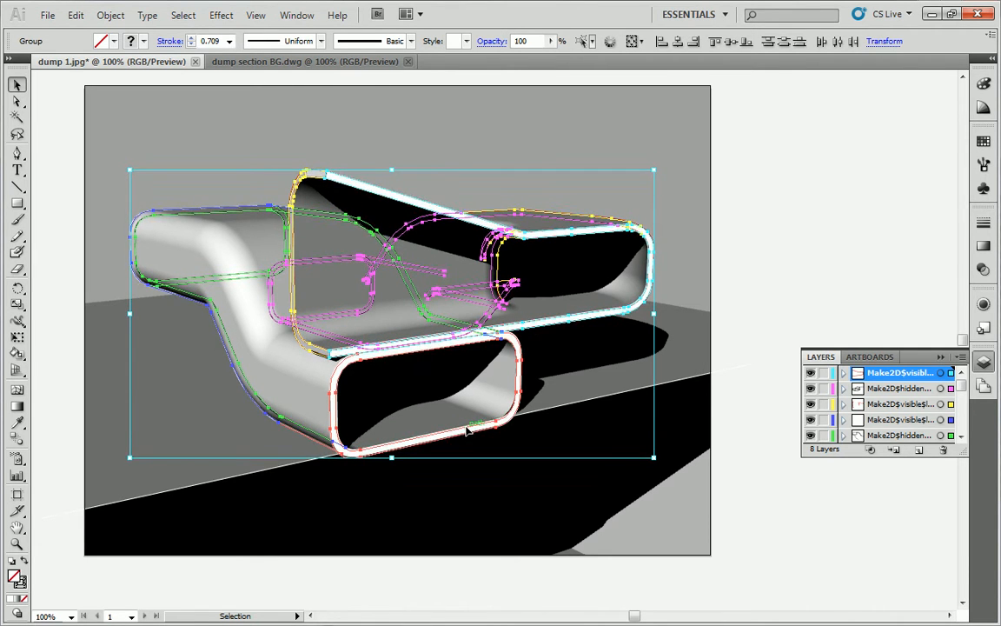
{"action": "left_click", "coordinate": [823, 282]}
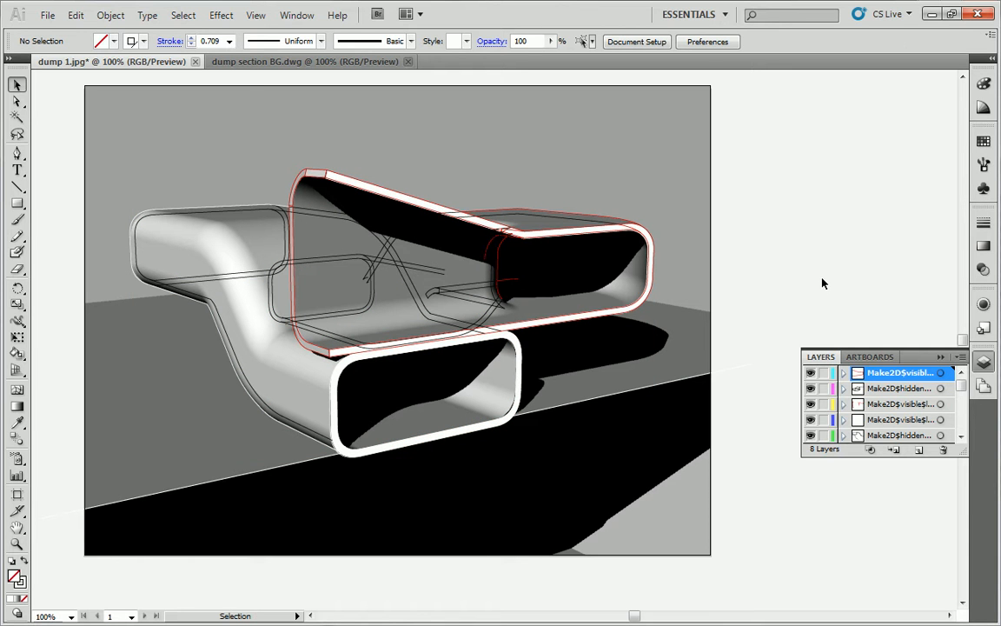